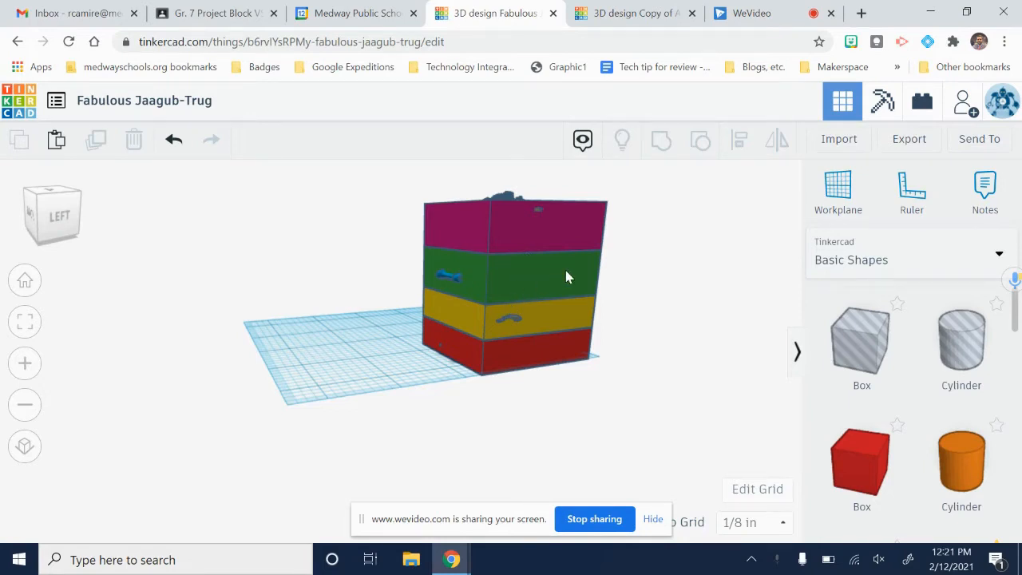
Step: Nudge the Triceratops Skull out of the yellow layer until the whole fossil sits in front of the block
scroll(657, 319, "up", 2)
right_click_drag(710, 314, 691, 331)
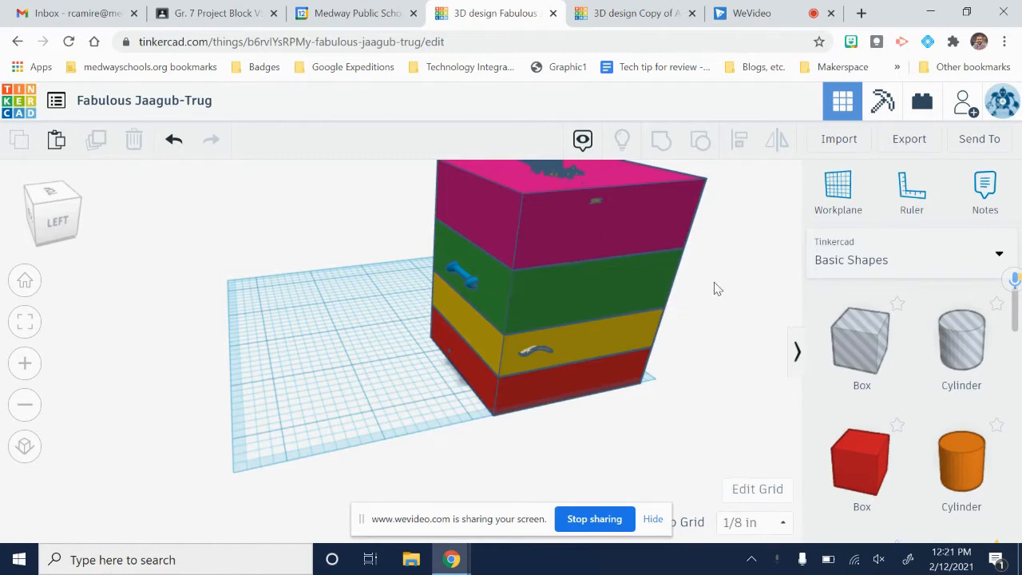
middle_click_drag(715, 267, 722, 304)
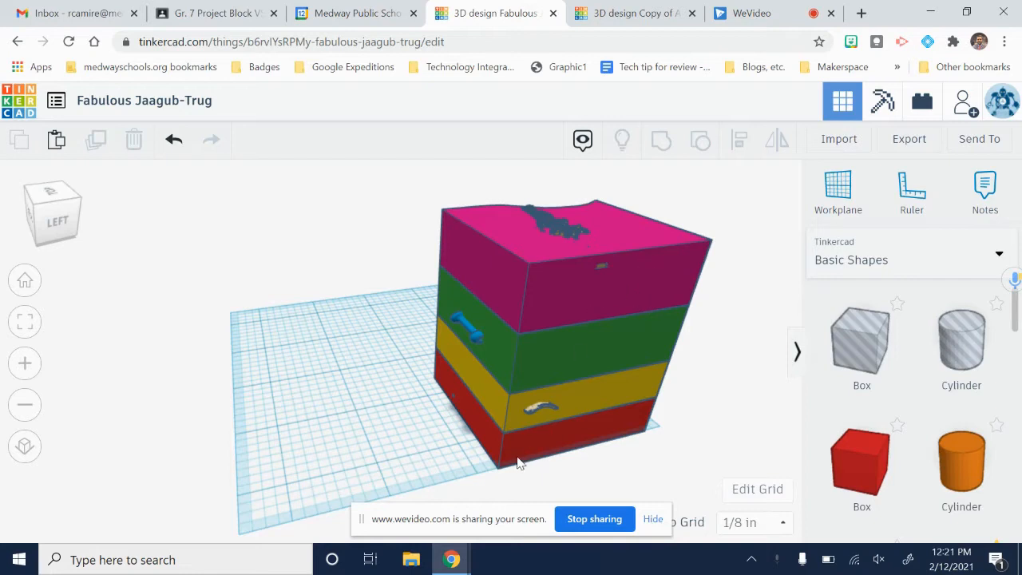
left_click(539, 408)
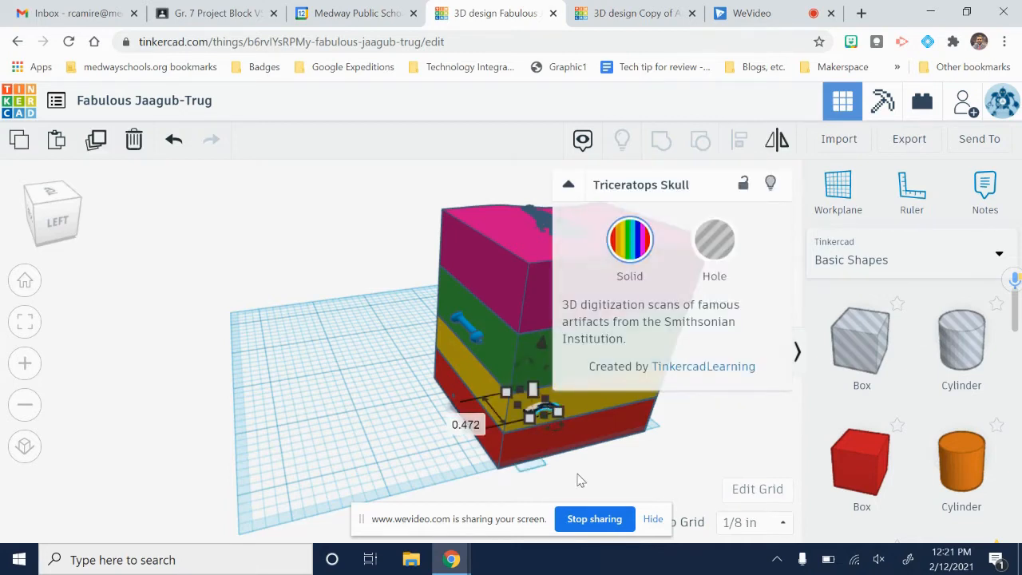
key("Down")
key("Down")
key("Down")
key("Down")
key("Down")
key("Down")
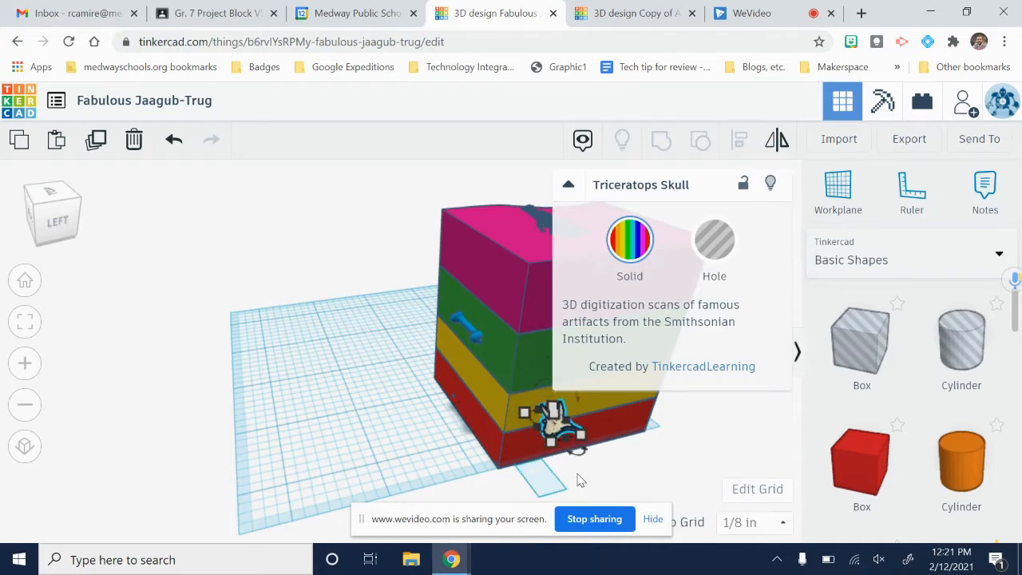
right_click_drag(397, 474, 378, 467)
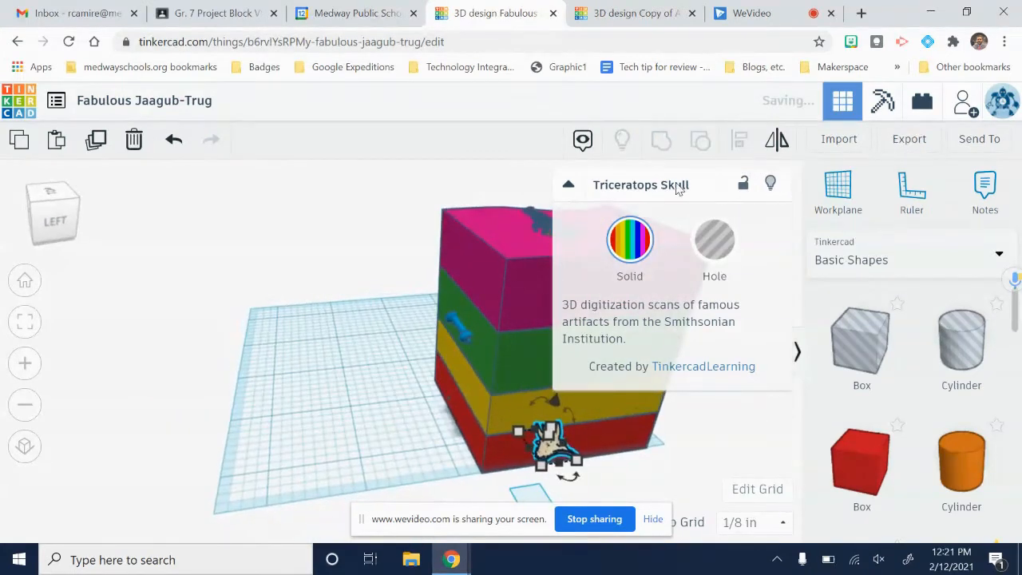
Step: Collapse the shape settings and nudge the blue Ball Handle bone out of the green layer
left_click(568, 185)
right_click_drag(622, 307, 496, 319)
left_click(496, 313)
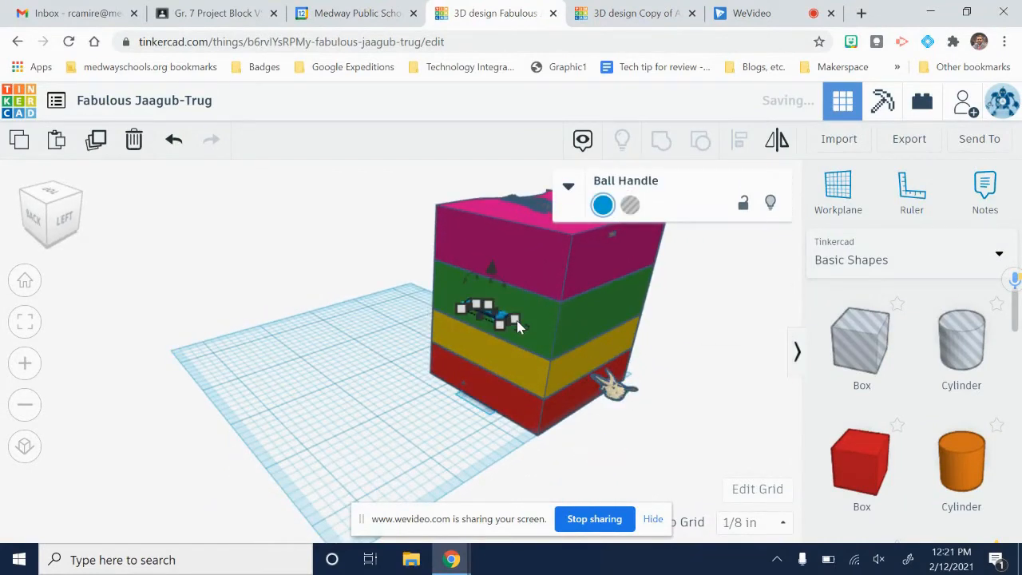
key("Left")
key("Left")
key("Left")
key("Left")
left_click(398, 414)
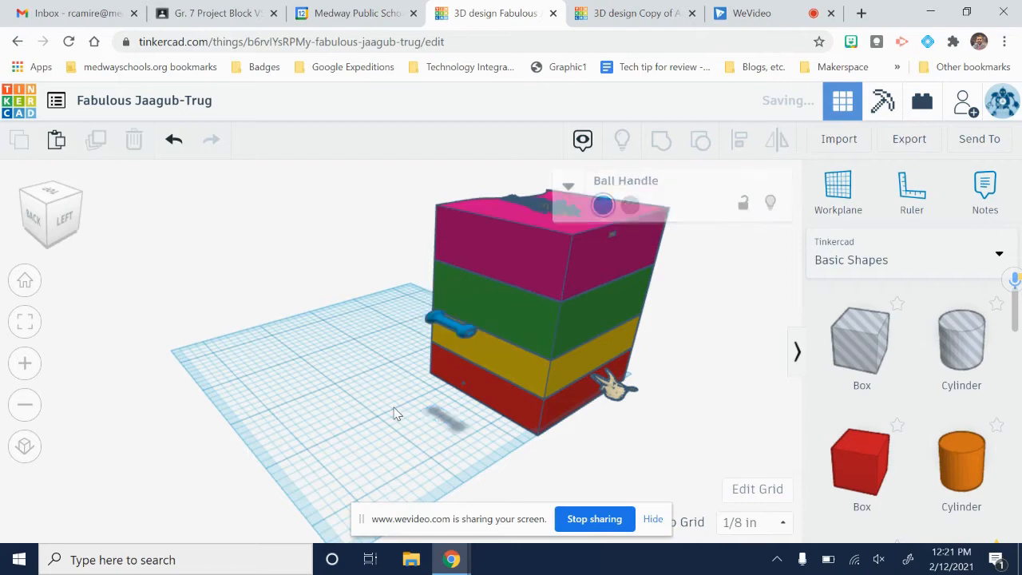
Step: Nudge the blue Ball Handle bone back until it is embedded inside the green layer
left_click(460, 325)
key("Right")
key("Right")
key("Right")
key("Right")
key("Right")
key("Right")
key("Right")
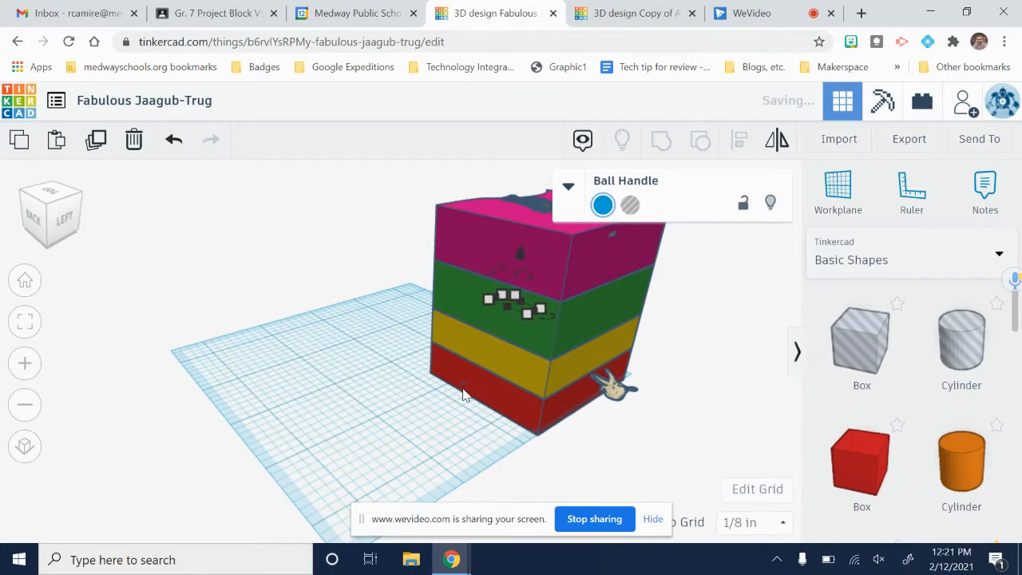
Step: Nudge the small arrowhead out of the red bottom layer to expose it
scroll(527, 448, "up", 3)
scroll(533, 445, "up", 3)
right_click_drag(548, 465, 576, 417)
middle_click_drag(586, 438, 520, 413)
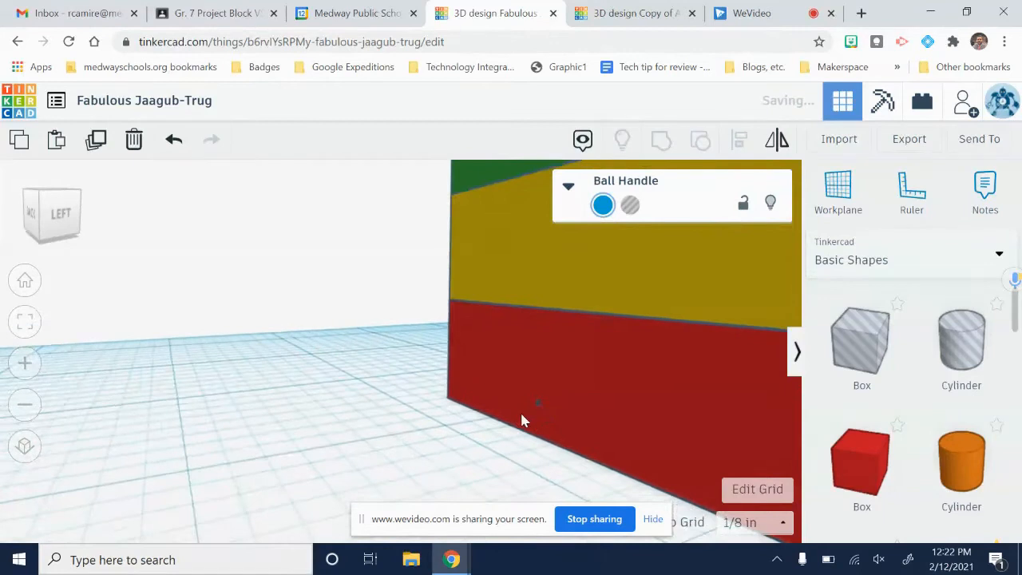
scroll(639, 455, "up", 2)
left_click(607, 429)
key("Left")
key("Left")
key("Left")
key("Left")
key("Left")
key("Left")
key("Left")
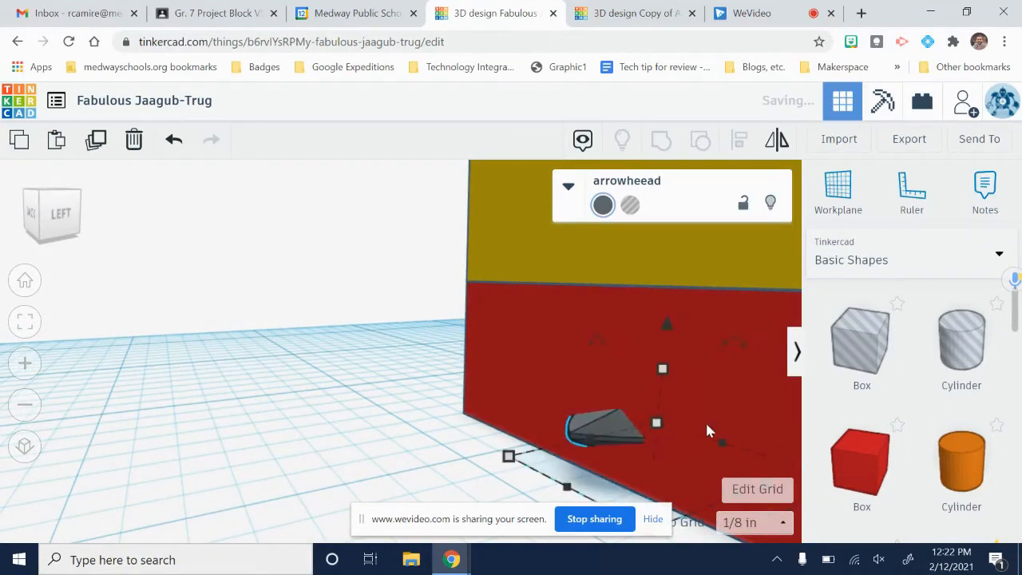
Step: Nudge the arrowhead back toward the red bottom layer and deselect it
key("Right")
key("Right")
key("Right")
key("Right")
key("Right")
key("Right")
key("Right")
key("Right")
key("Right")
key("Left")
left_click(424, 400)
Step: Nudge the Whale Fossil sideways out of the pink top layer until it is completely outside the block
middle_click_drag(730, 330, 517, 409)
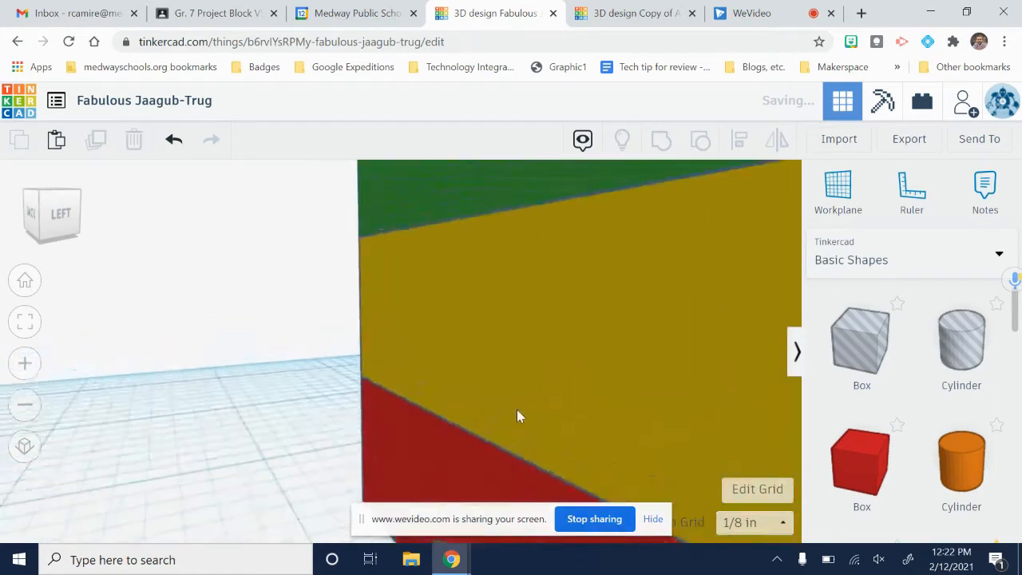
scroll(516, 413, "down", 5)
mouse_move(552, 384)
right_mouse_down()
mouse_move(610, 260)
mouse_move(547, 346)
mouse_move(647, 360)
mouse_move(647, 394)
mouse_move(615, 427)
mouse_move(633, 419)
mouse_move(514, 352)
right_mouse_up()
left_click(516, 347)
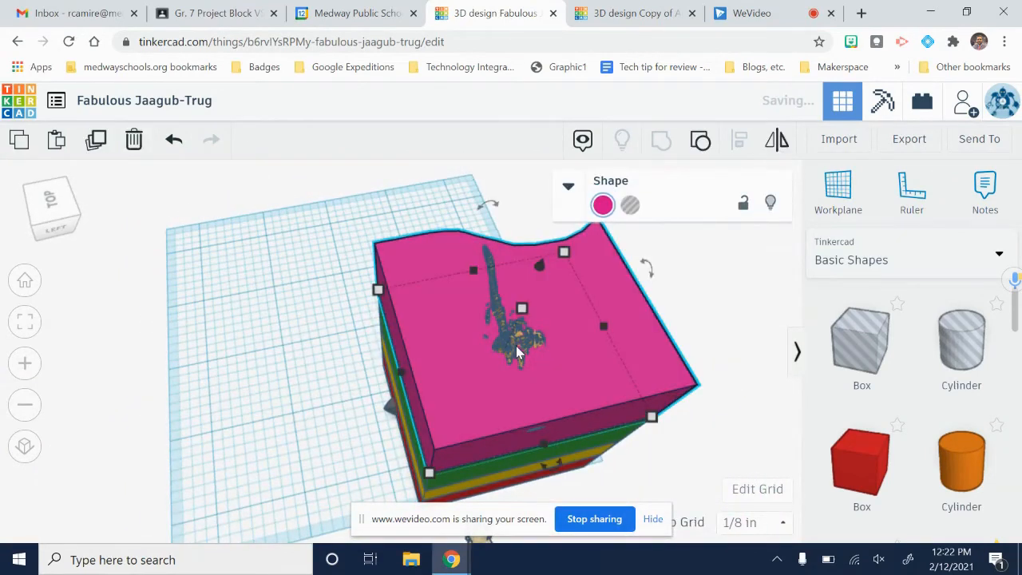
left_click(521, 343)
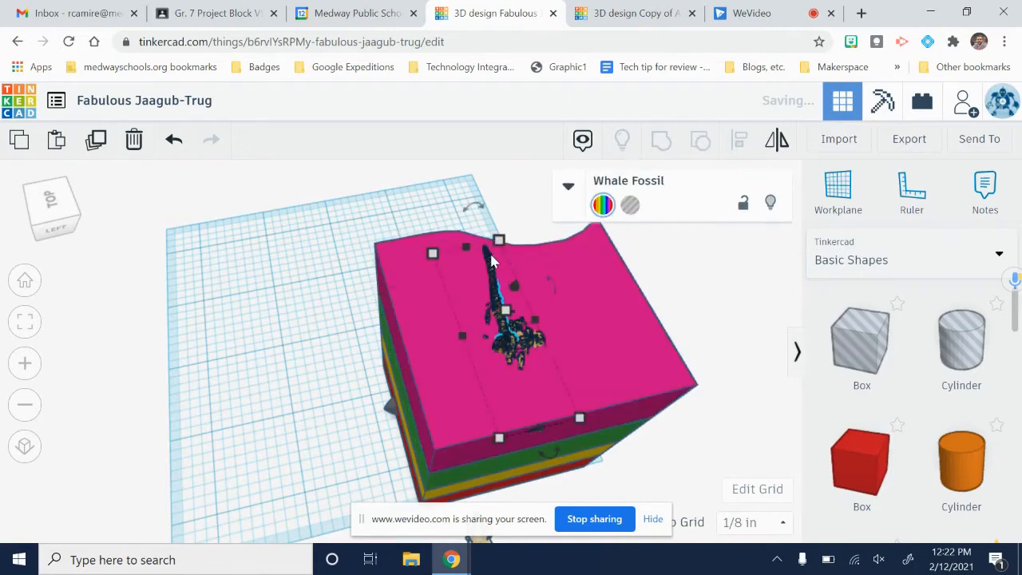
key("Left")
key("Left")
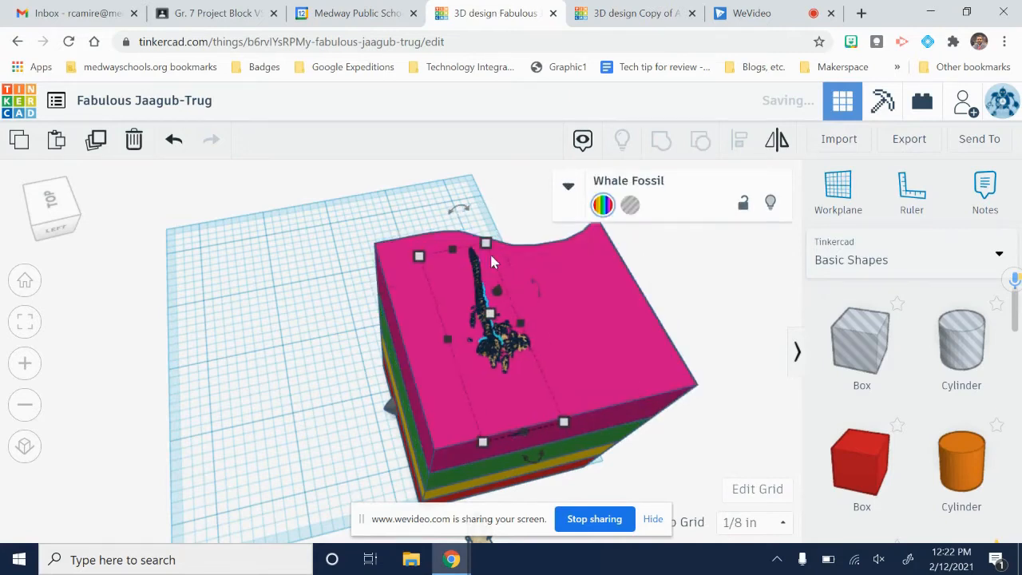
key("Left")
key("Left")
key("Left")
key("Left")
key("Left")
key("Left")
key("Left")
key("Left")
key("Left")
key("Left")
Step: Nudge the Whale Fossil back into the pink top layer so that it is only partly exposed
key("Right")
key("Right")
key("Right")
key("Right")
key("Right")
key("Right")
key("Right")
key("Right")
key("Right")
key("Right")
key("Right")
key("Right")
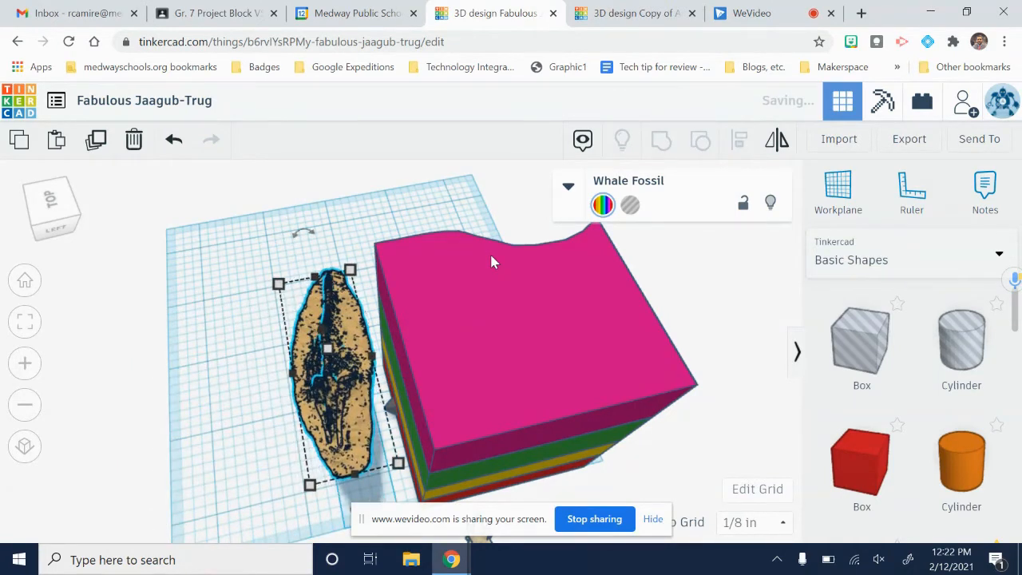
key("Right")
key("Right")
key("Right")
key("Right")
key("Right")
key("Right")
key("Right")
key("Right")
key("Right")
key("Right")
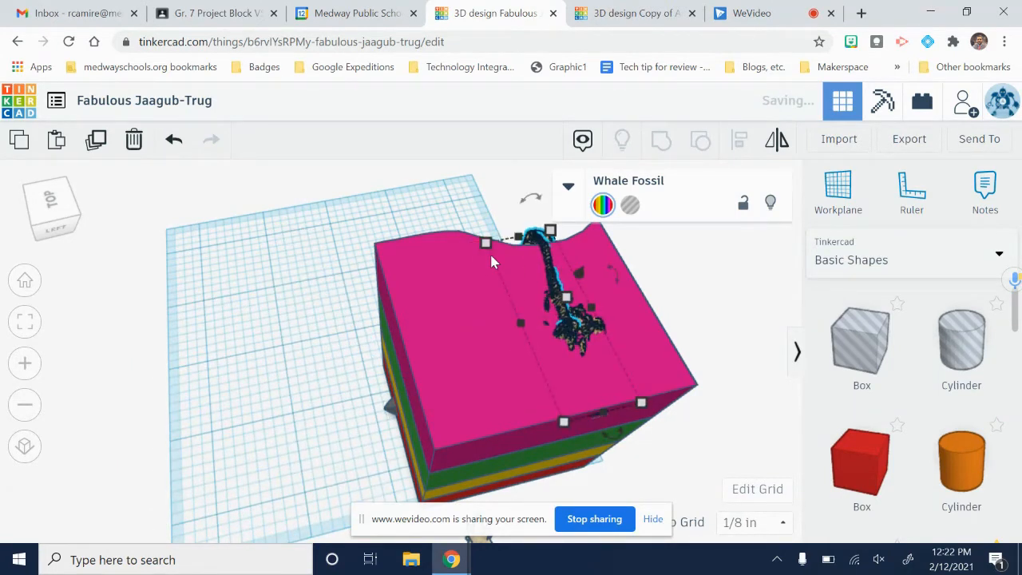
key("Left")
key("Left")
key("Left")
key("Left")
key("Left")
key("Left")
key("Left")
key("Left")
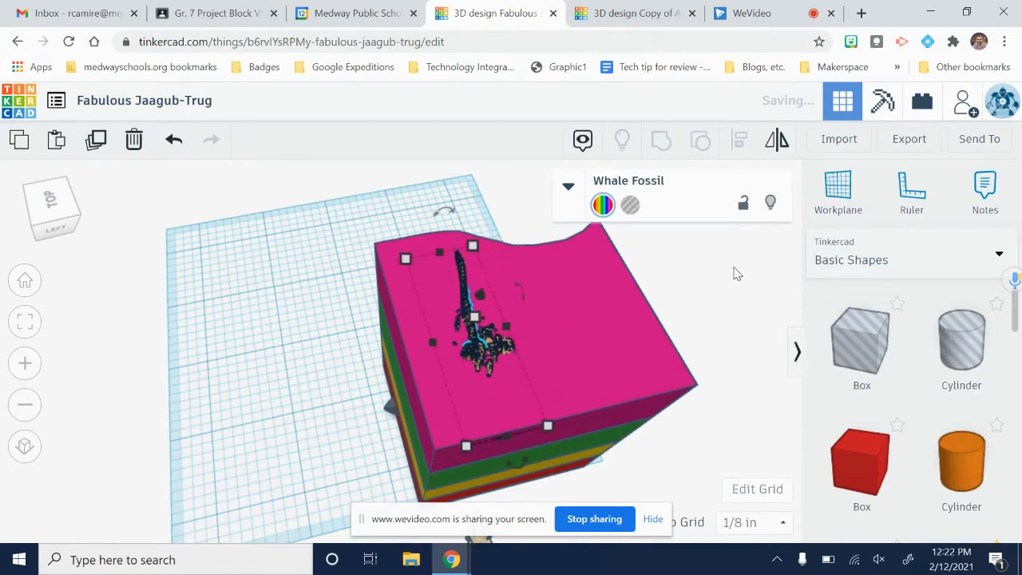
Step: Select all eight shapes of the layered block and delete them to clear the workplane
left_click(739, 320)
right_click_drag(737, 294, 759, 267)
left_click_drag(260, 211, 702, 517)
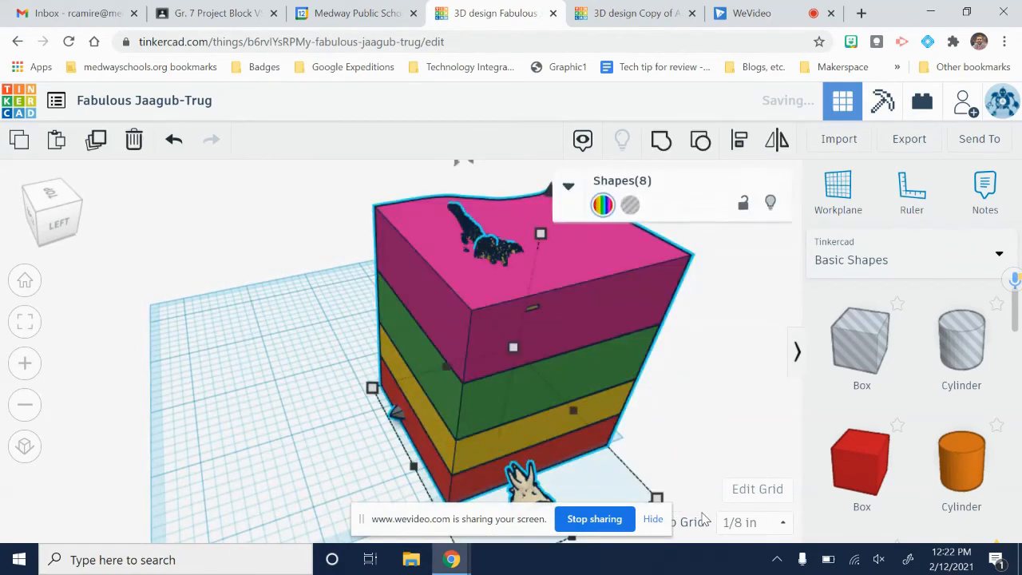
key("Delete")
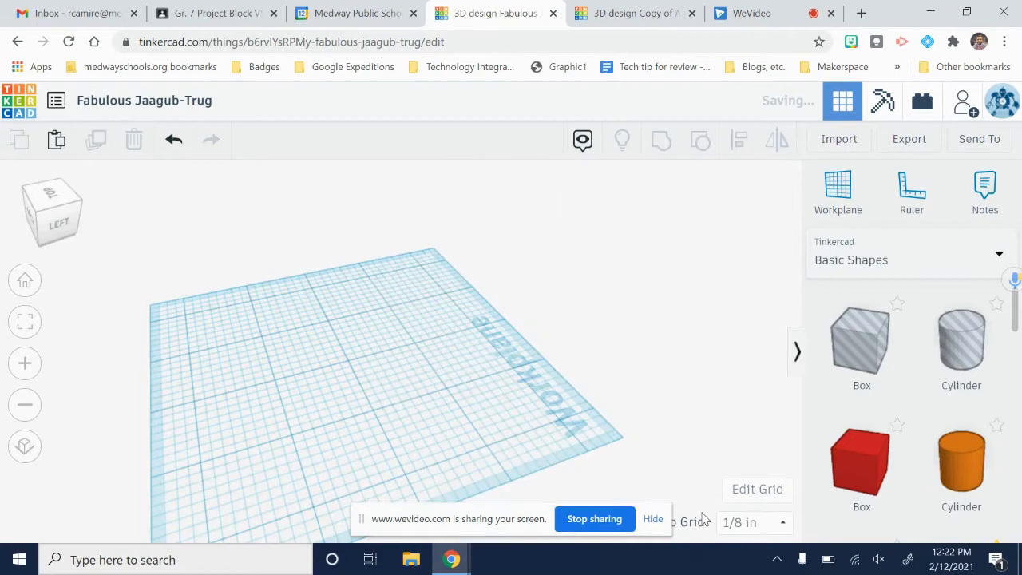
Step: Place a red box on the workplane and resize it into a flat slab about 3 7/8 in long and 3/8 in tall
right_click_drag(680, 395, 650, 391)
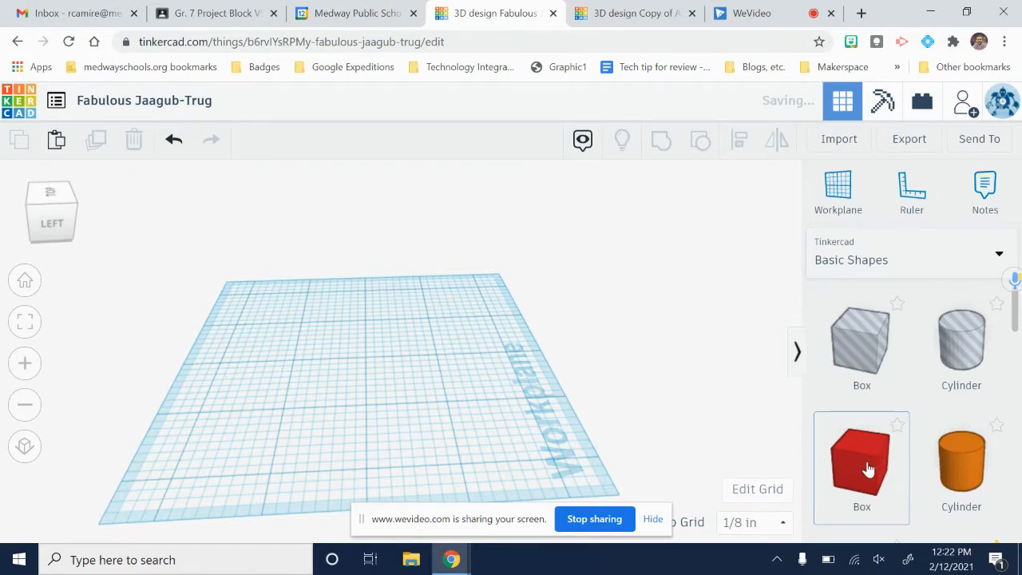
left_click_drag(882, 475, 252, 402)
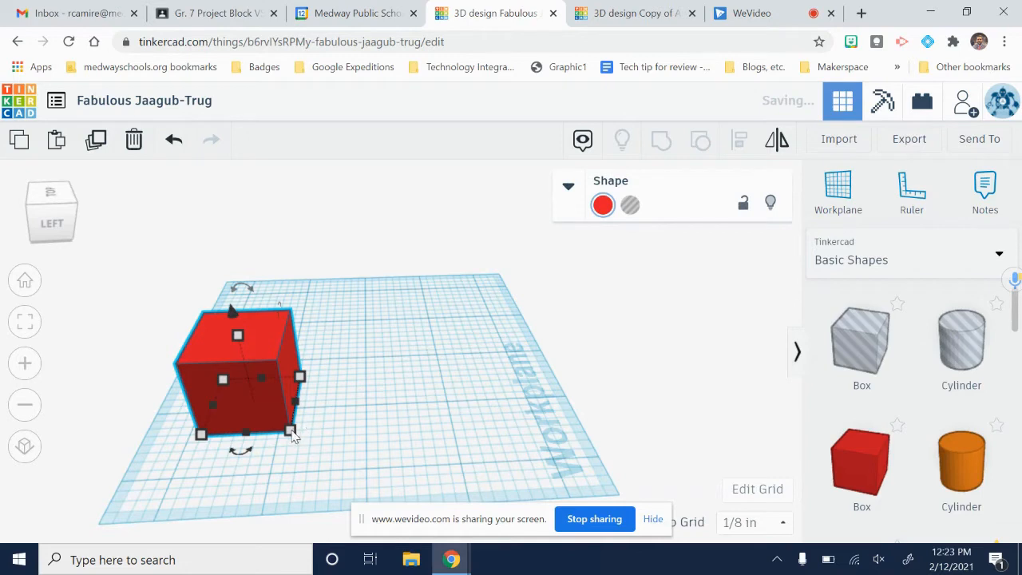
left_click_drag(292, 433, 475, 370)
left_click_drag(483, 332, 479, 301)
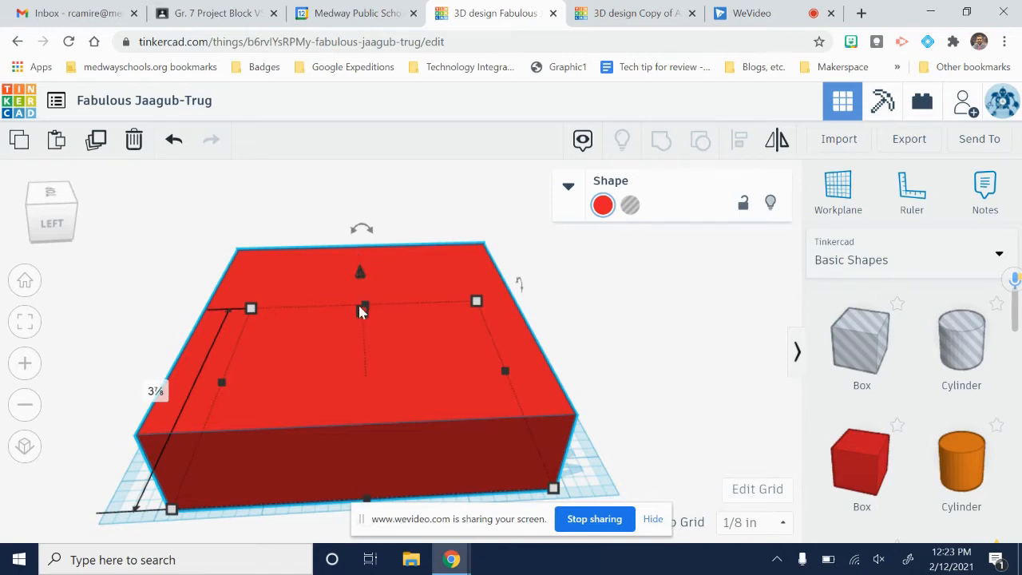
left_click_drag(365, 311, 365, 359)
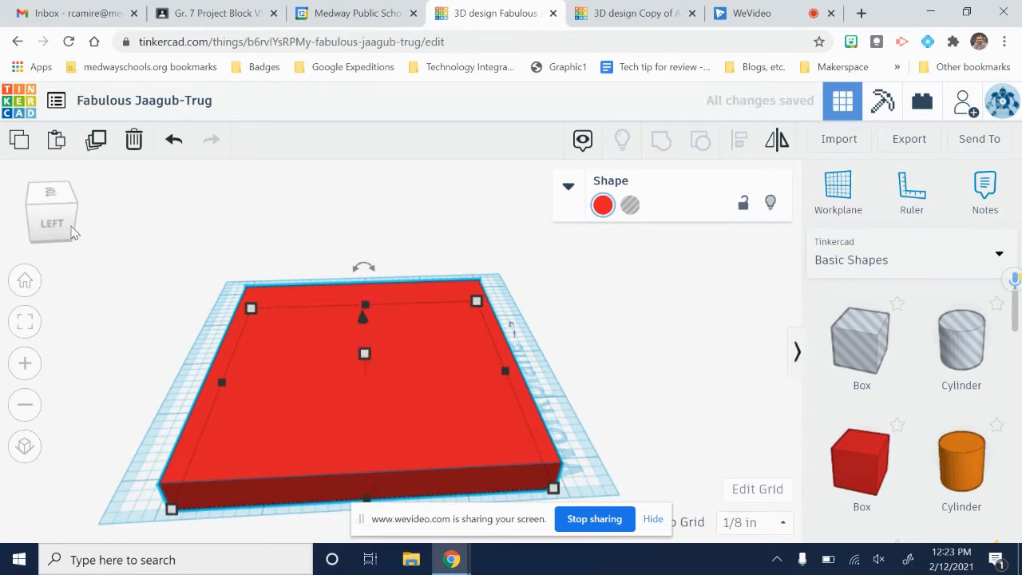
Step: Shift the red slab slightly, by 1/8 in in both directions, to adjust its position on the workplane
mouse_move(68, 230)
left_mouse_down()
mouse_move(56, 250)
mouse_move(40, 206)
mouse_move(63, 206)
mouse_move(56, 217)
left_mouse_up()
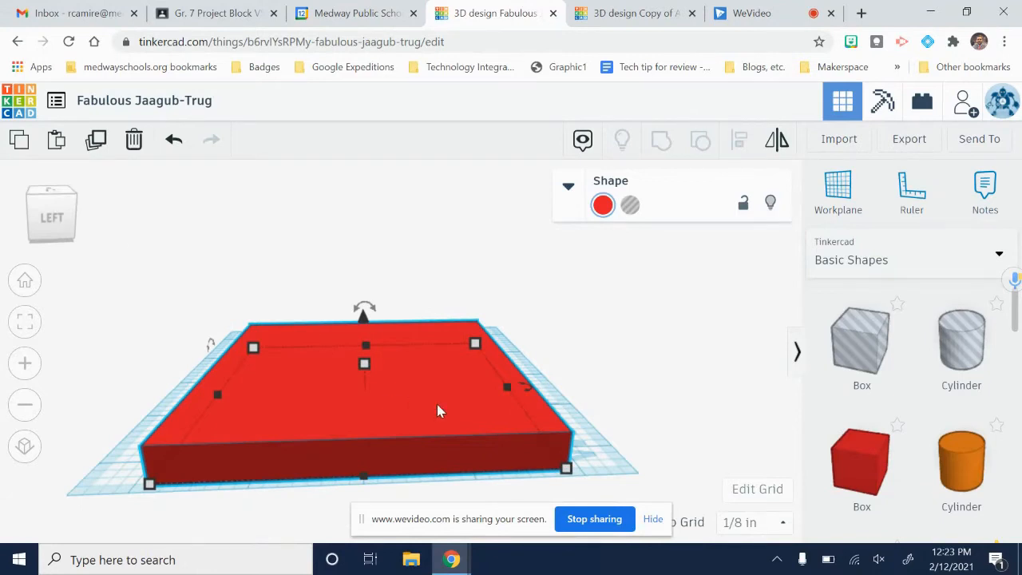
left_click_drag(436, 403, 446, 384)
middle_click_drag(628, 308, 581, 271)
right_click_drag(582, 272, 499, 303)
middle_click_drag(451, 359, 480, 395)
mouse_move(478, 394)
left_mouse_down()
mouse_move(455, 263)
mouse_move(479, 394)
mouse_move(488, 390)
left_mouse_up()
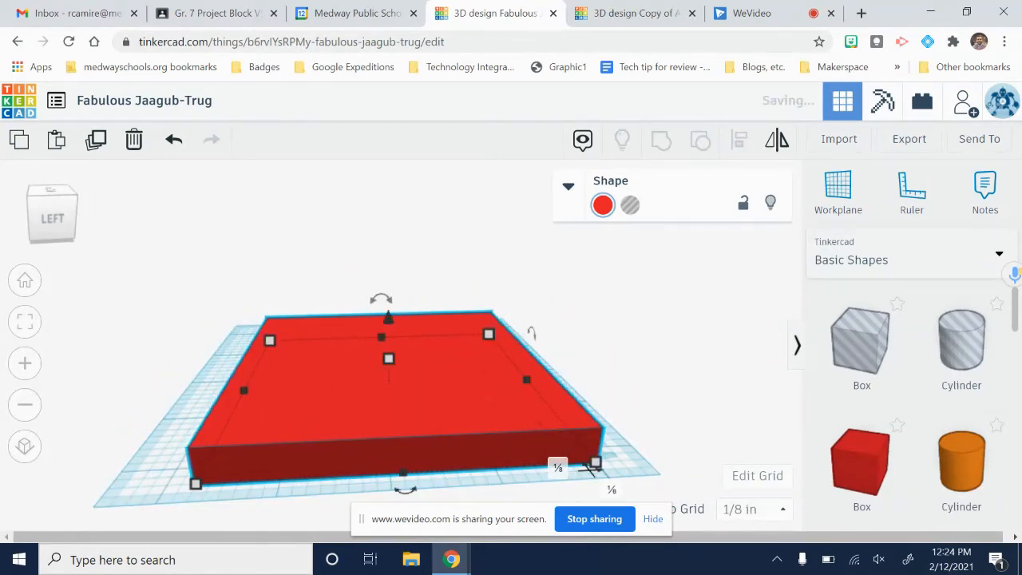
right_click_drag(479, 391, 466, 387)
middle_click_drag(466, 386, 459, 415)
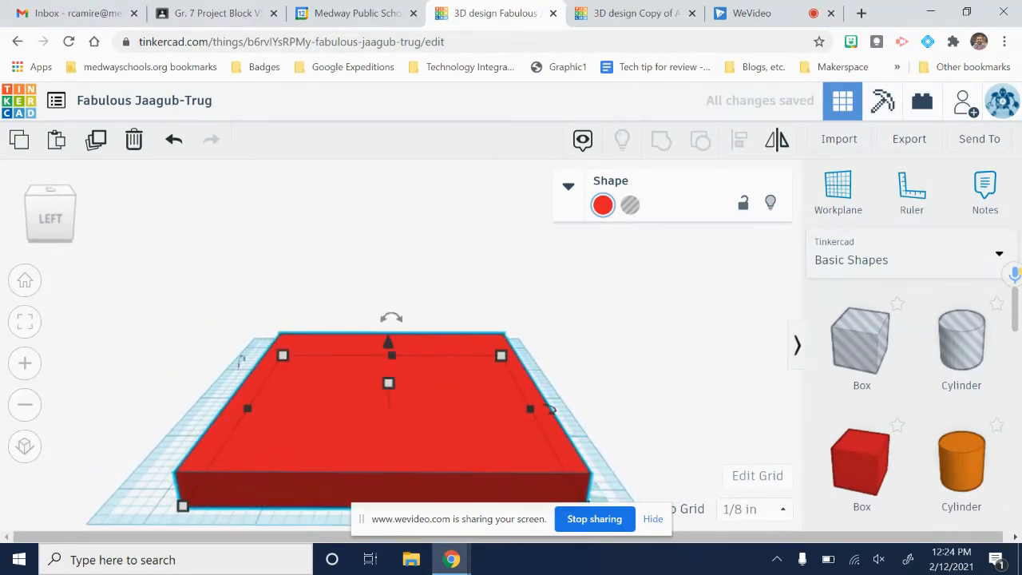
Step: Make a copy of the red slab and stack it directly on top of the original, aligned with its edges
left_click(648, 357)
scroll(644, 349, "down", 2)
left_click(399, 432)
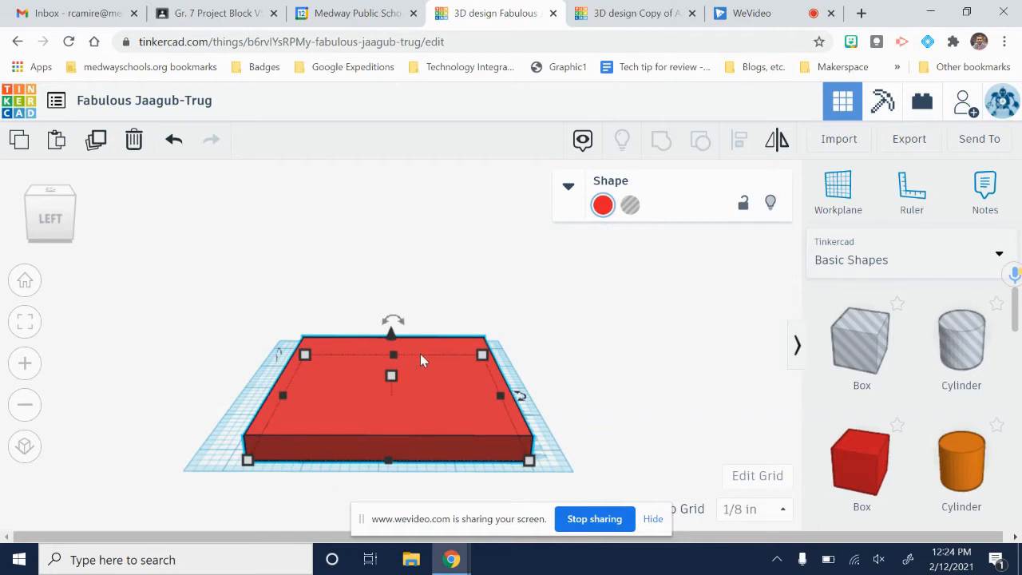
key("ctrl+v")
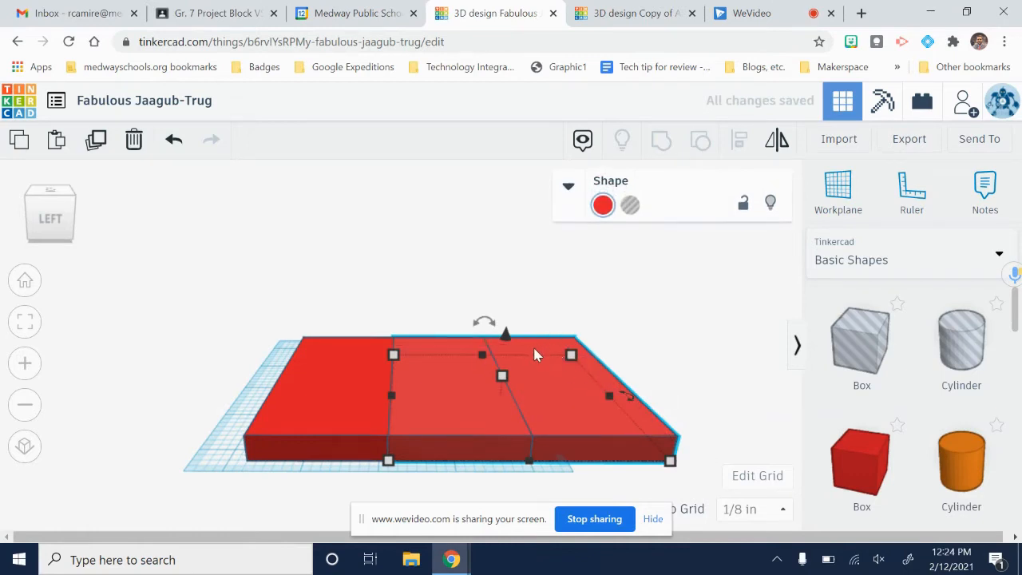
left_click_drag(535, 349, 505, 348)
left_click_drag(505, 338, 469, 317)
left_click_drag(622, 399, 482, 392)
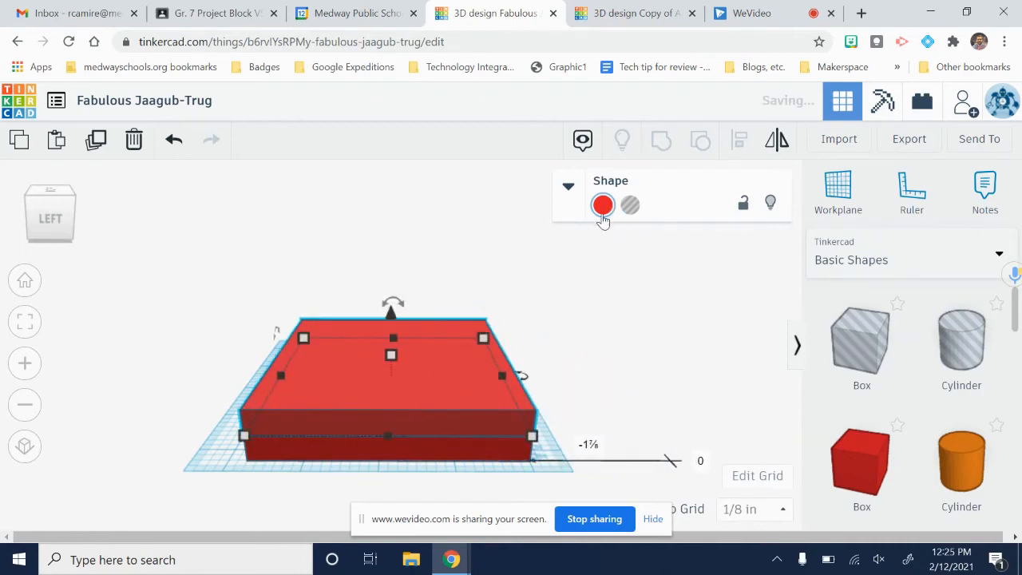
Step: Recolour the upper slab yellow and increase its height to 5/8 in
left_click(602, 209)
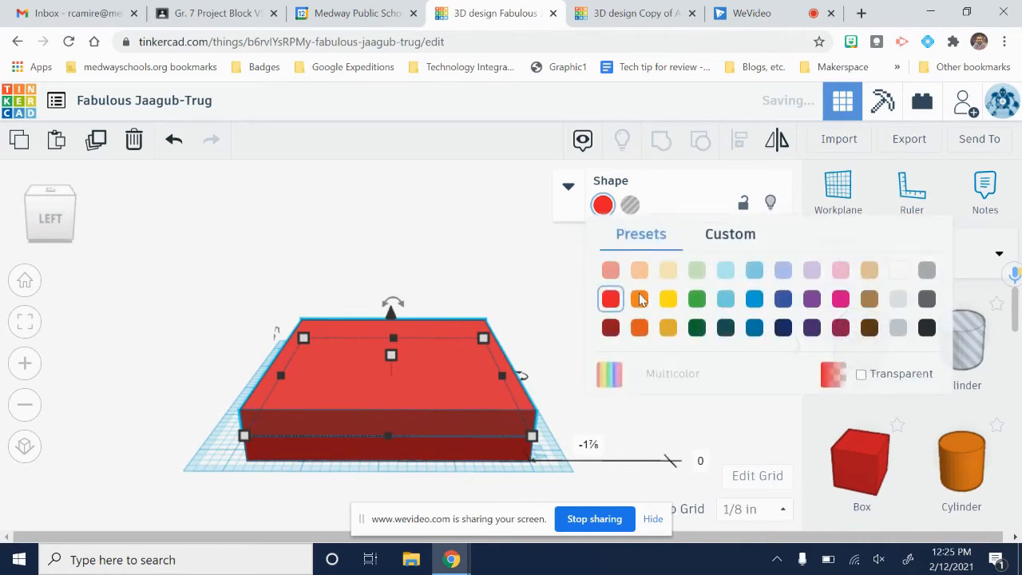
left_click(669, 299)
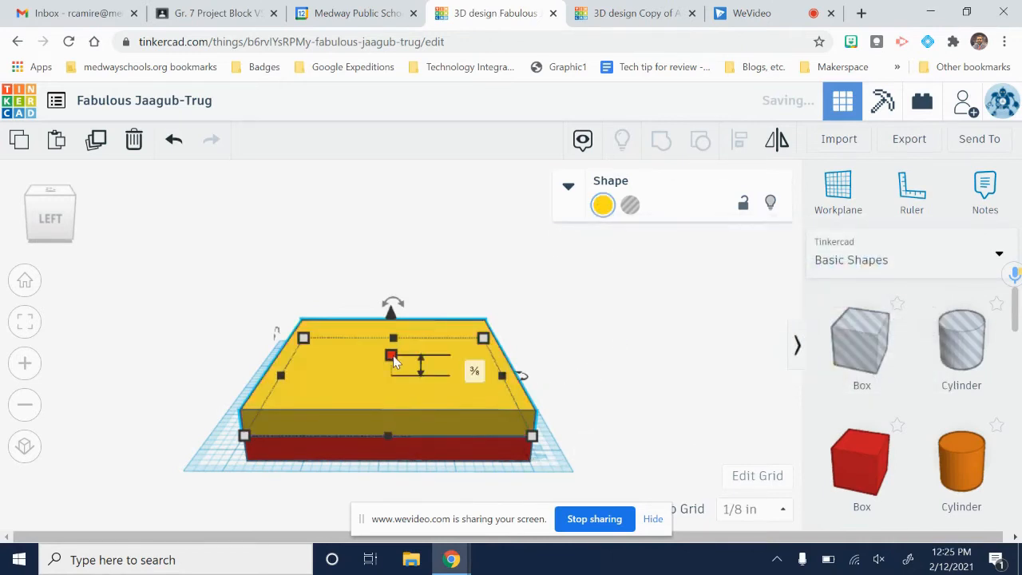
left_click_drag(394, 359, 395, 336)
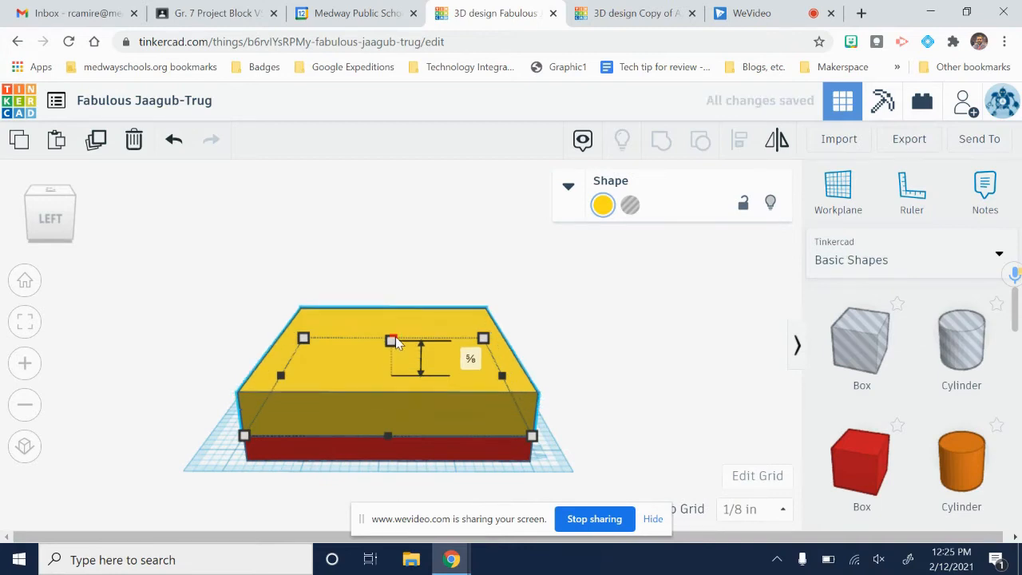
Step: Make a copy of the yellow layer, stack it aligned on top of the block, and set its height to 1/2 in
left_click(616, 381)
left_click(437, 395)
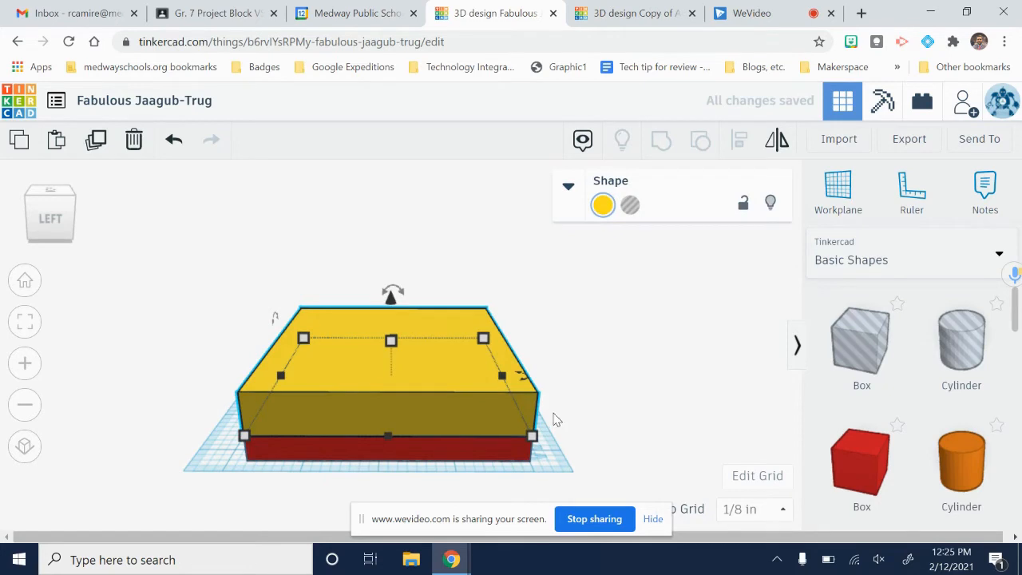
key("ctrl+v")
left_click_drag(509, 303, 511, 264)
left_click_drag(606, 373, 449, 367)
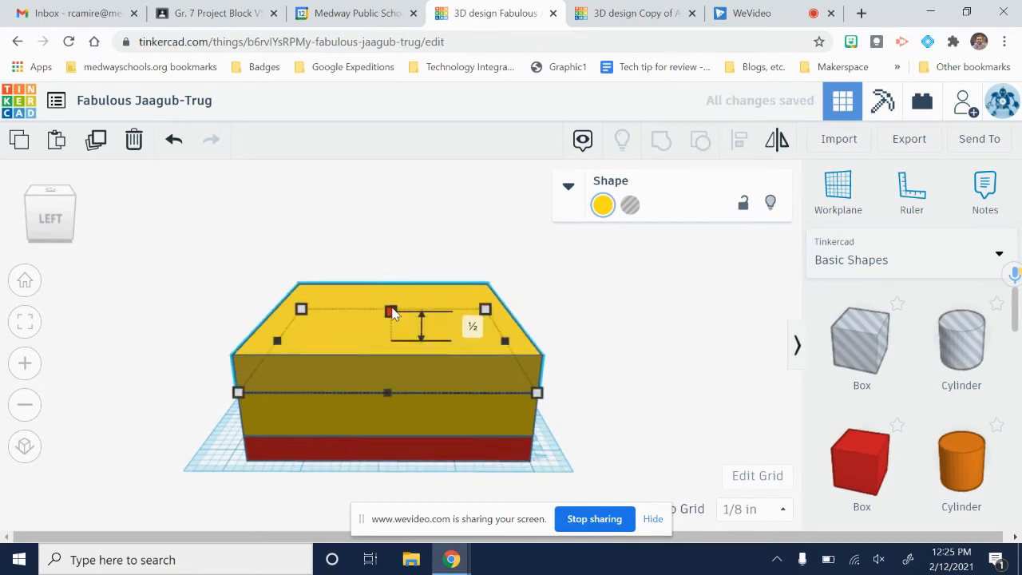
Step: Recolour the top layer of the block green
left_click(603, 206)
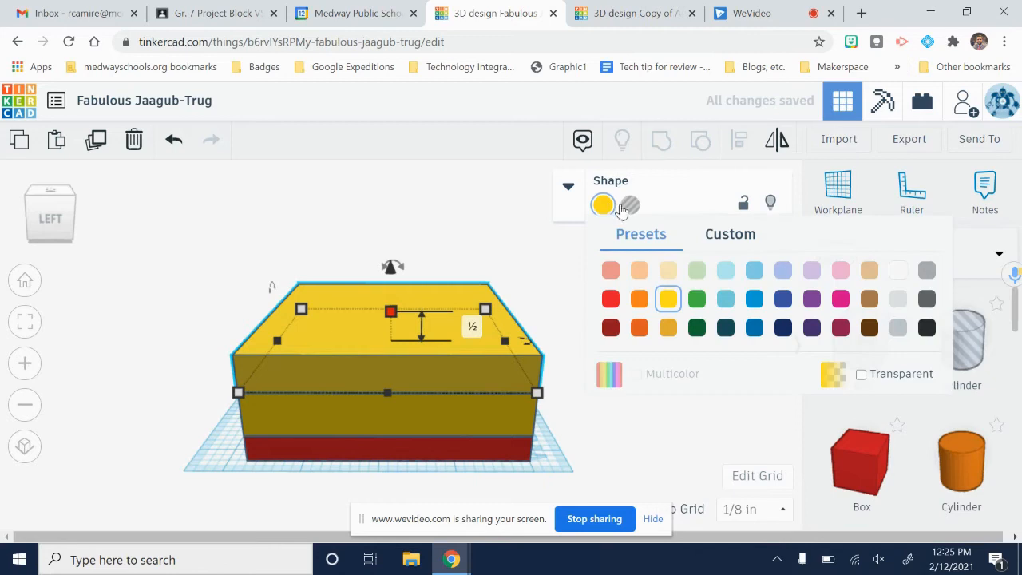
left_click(696, 299)
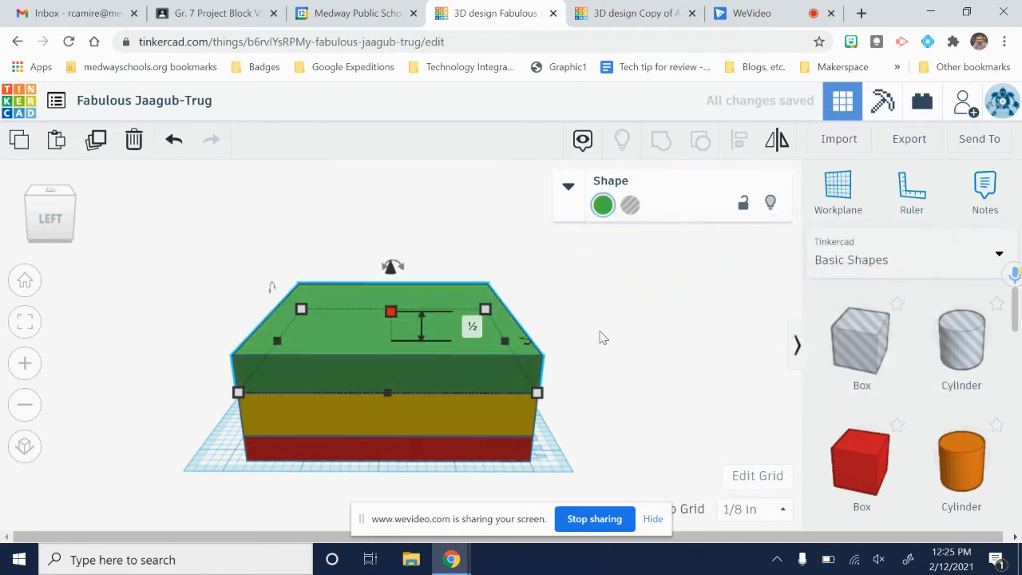
left_click(588, 342)
Step: Make a copy of the green layer and stack it on top of the block, aligned with its edges
left_click(495, 352)
left_click_drag(492, 339, 653, 343)
left_click_drag(517, 273, 517, 239)
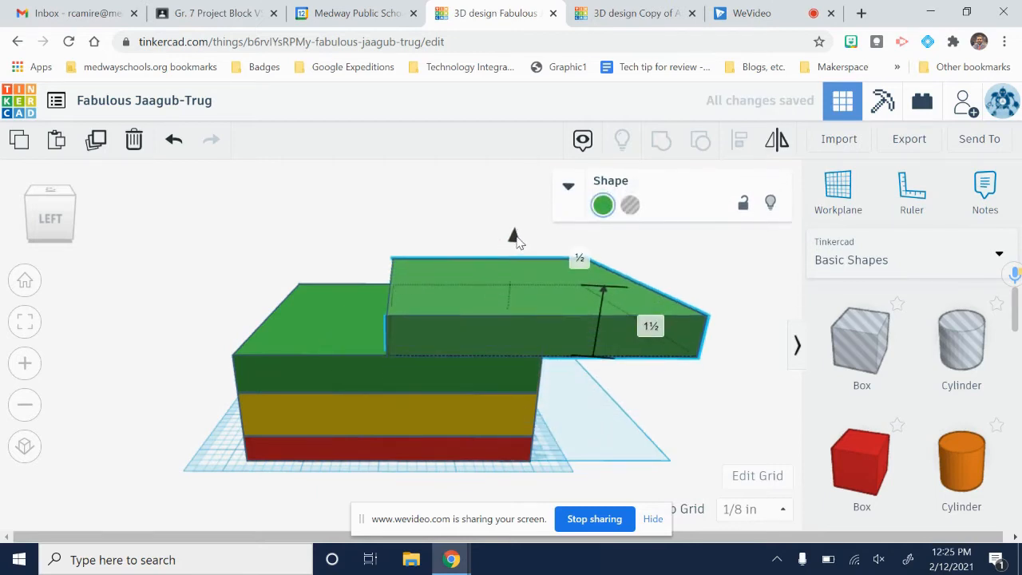
left_click_drag(533, 326, 379, 326)
left_click_drag(483, 319, 473, 320)
Step: Recolour the new top layer dark magenta
left_click(604, 207)
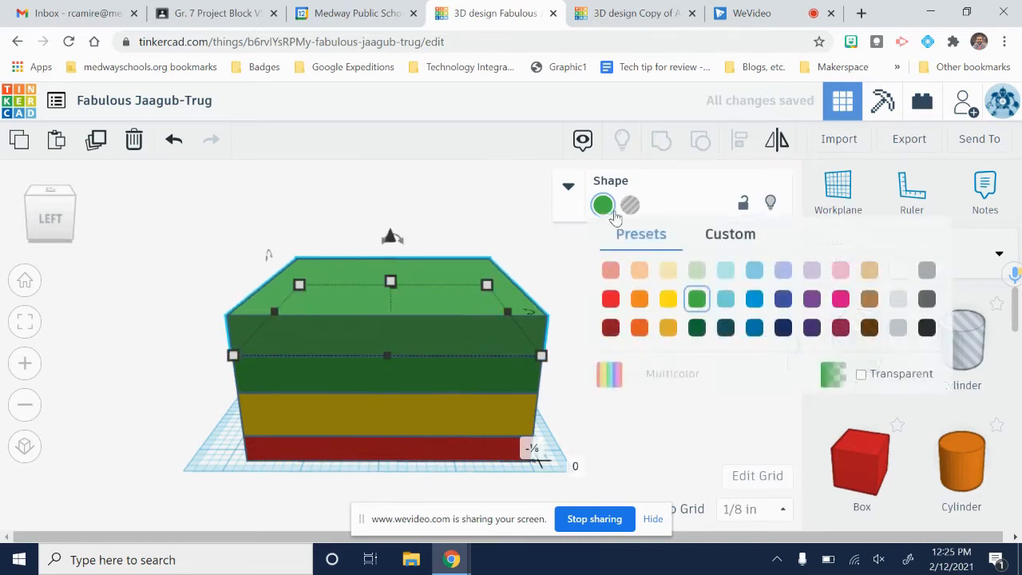
left_click(840, 328)
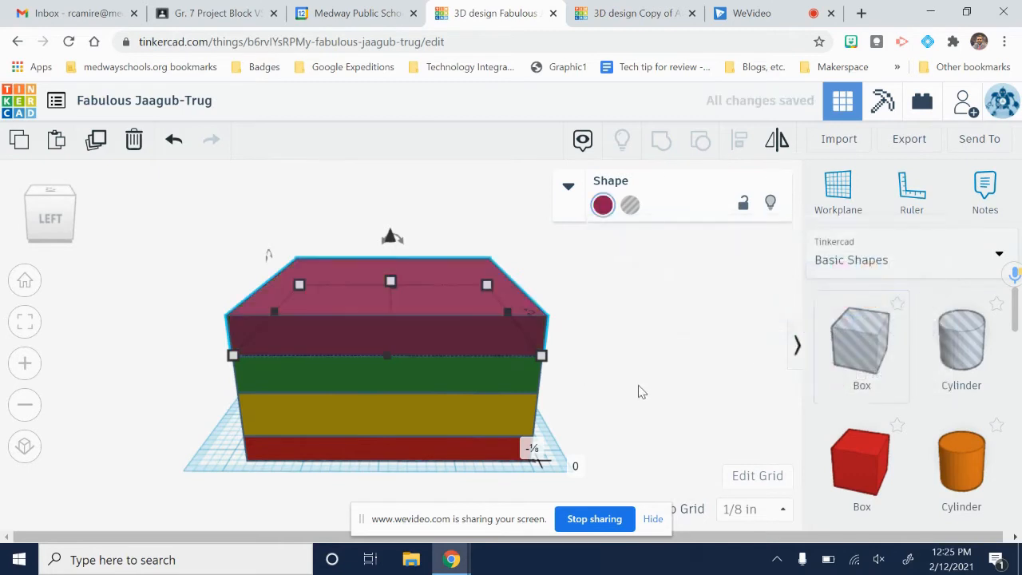
left_click(635, 386)
right_click_drag(669, 360, 628, 351)
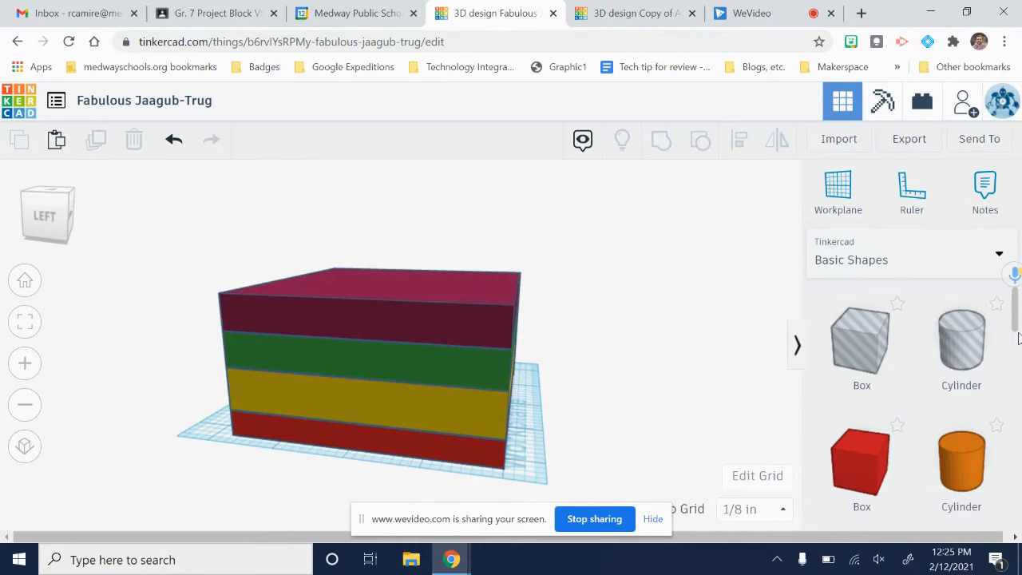
Step: Add a Scribble shape beside the layered block and clear the screen-sharing notice off the drawing canvas
mouse_move(1016, 317)
left_mouse_down()
mouse_move(1007, 363)
mouse_move(1010, 351)
left_mouse_up()
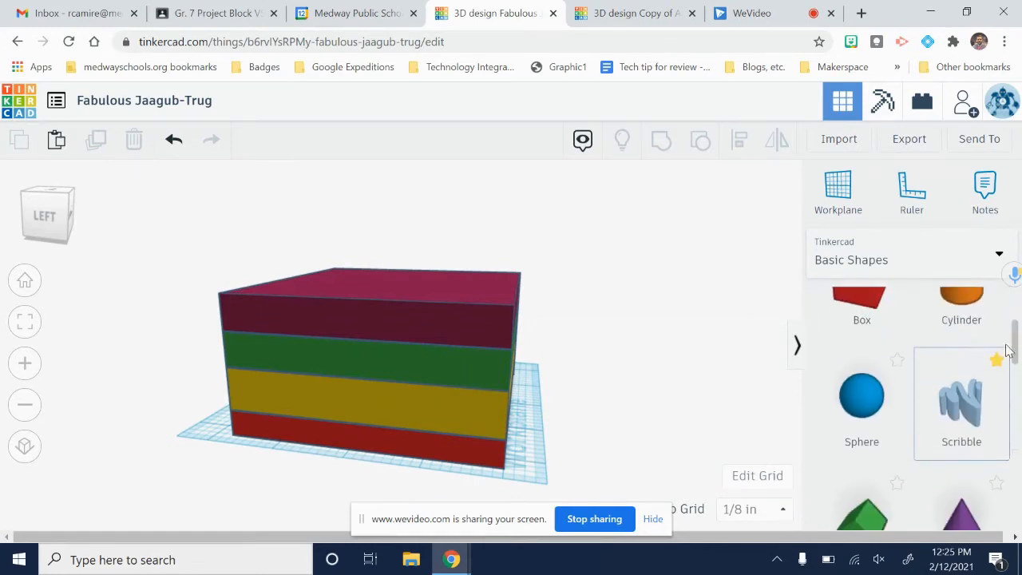
mouse_move(625, 398)
right_mouse_down()
mouse_move(577, 385)
mouse_move(570, 355)
right_mouse_up()
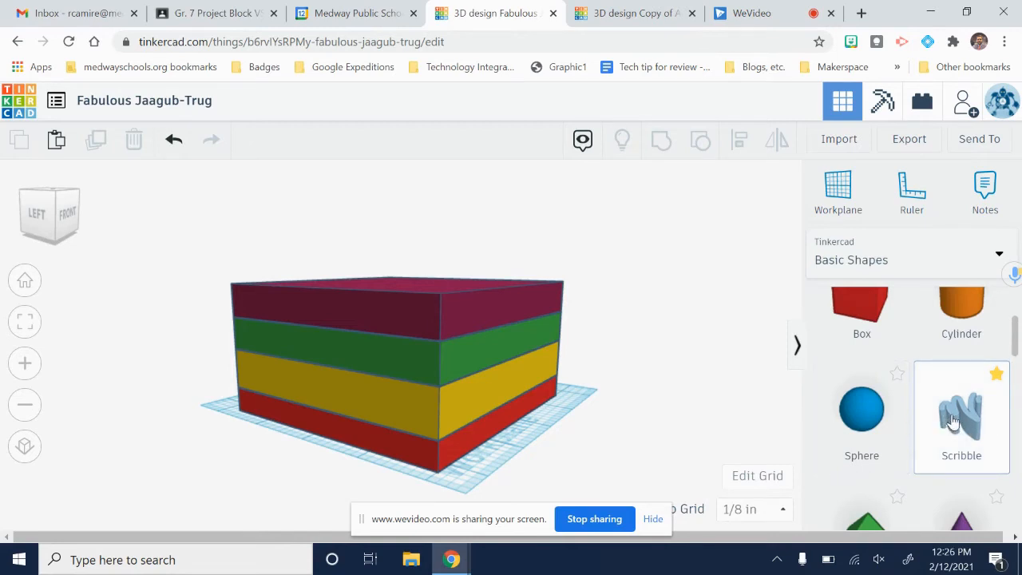
left_click(951, 421)
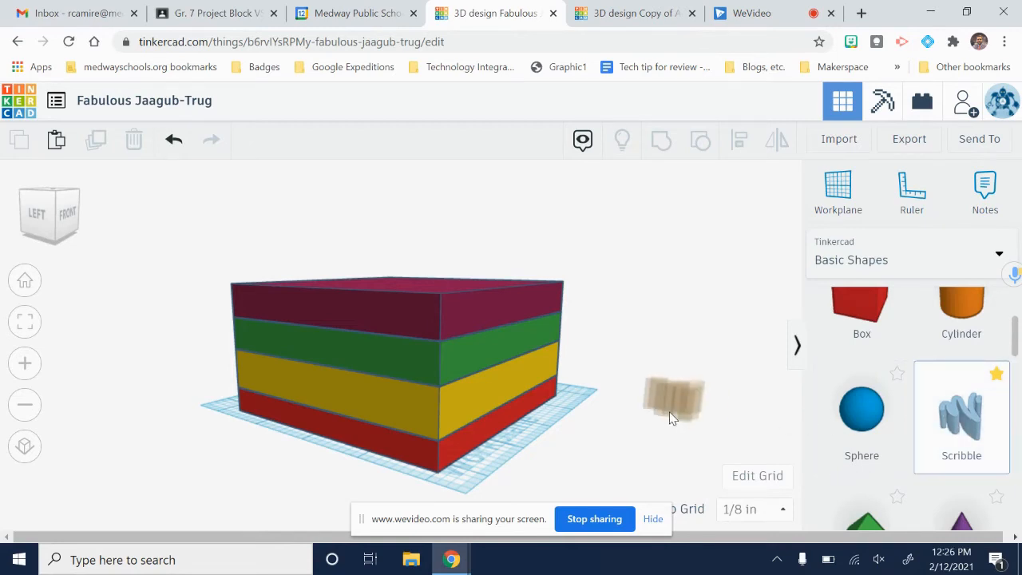
left_click(673, 415)
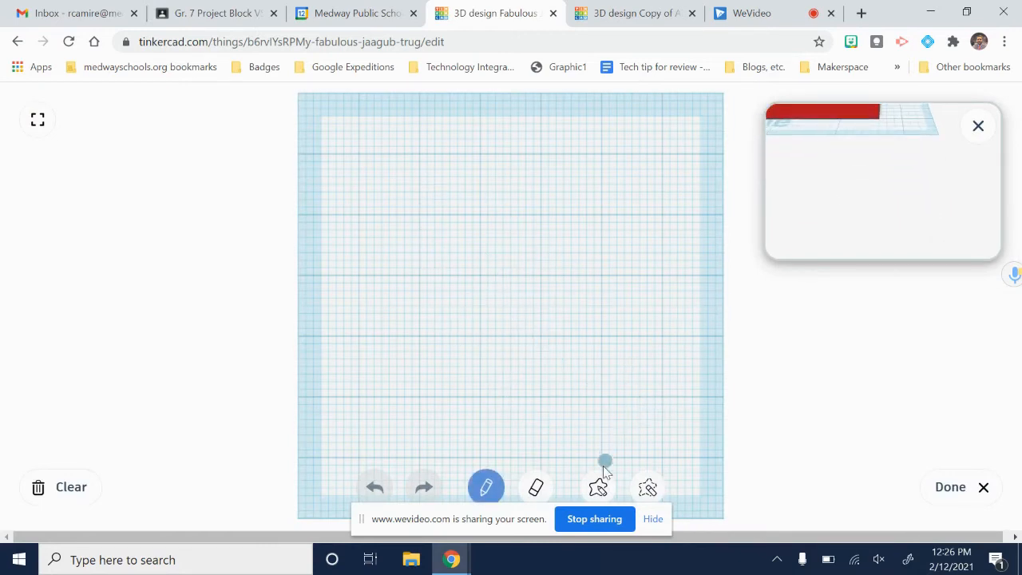
left_click(653, 519)
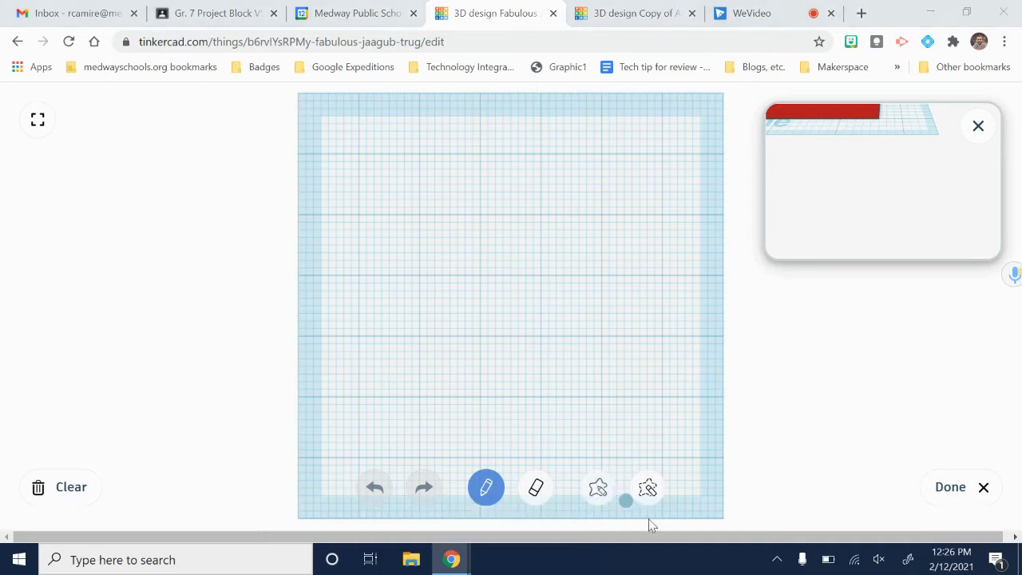
Step: Draw a filled bone-like outline with a rounded lower end and a branching upper end, and finish the scribble
left_click(600, 490)
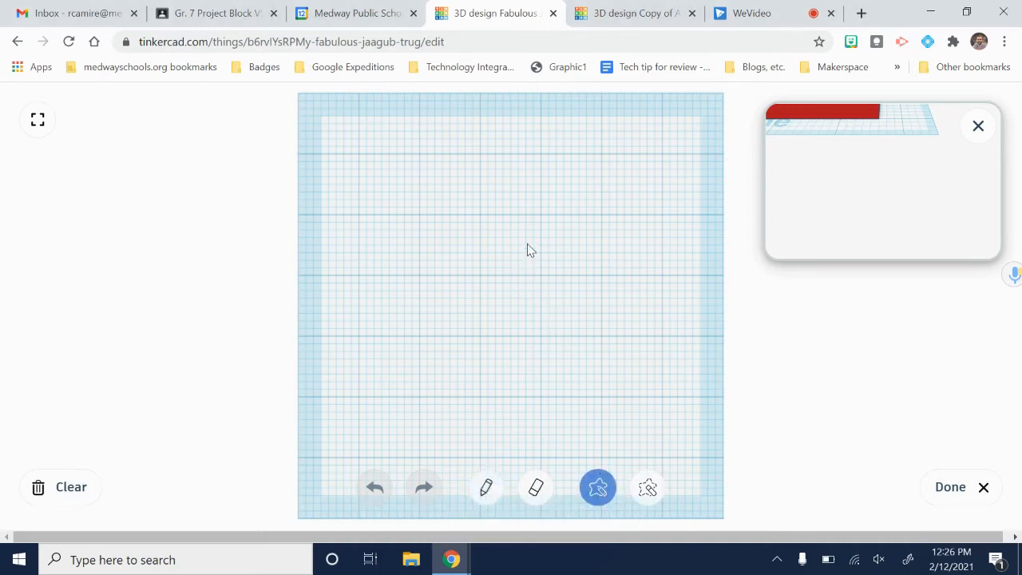
mouse_move(461, 342)
left_mouse_down()
mouse_move(461, 372)
mouse_move(504, 370)
mouse_move(513, 359)
mouse_move(508, 326)
mouse_move(526, 295)
left_mouse_up()
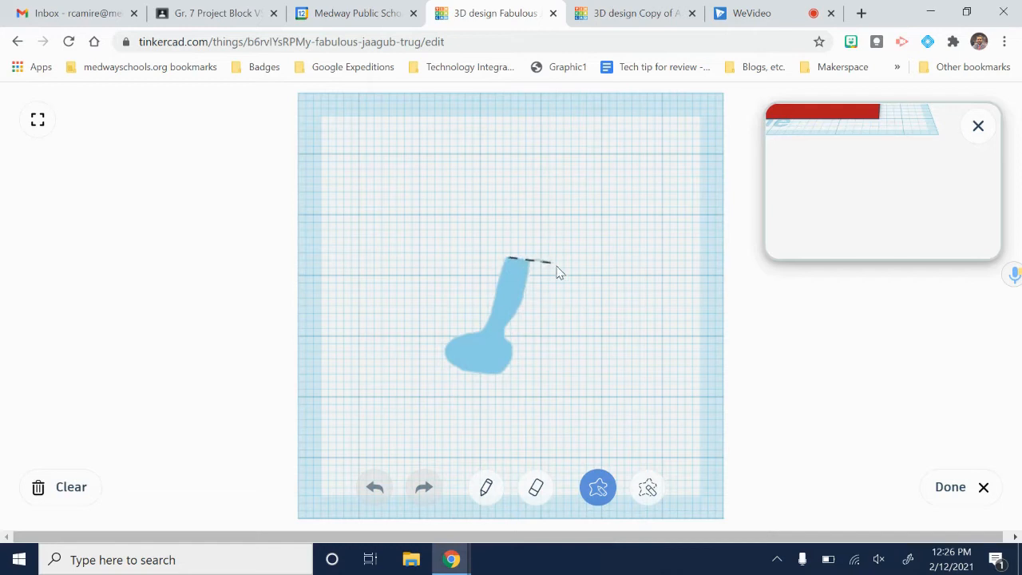
mouse_move(583, 267)
left_mouse_down()
mouse_move(558, 195)
mouse_move(534, 204)
left_mouse_up()
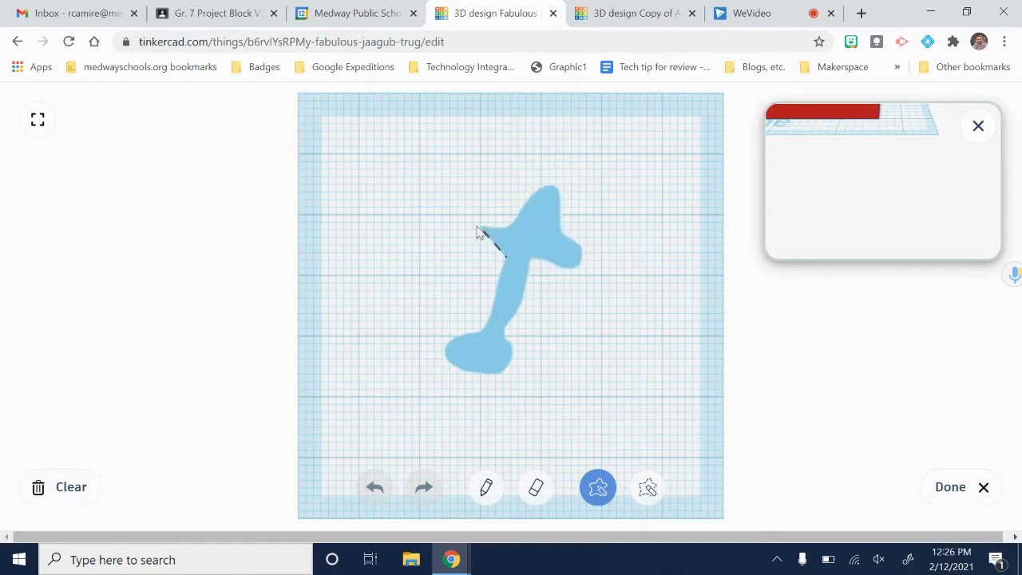
left_click_drag(418, 230, 426, 254)
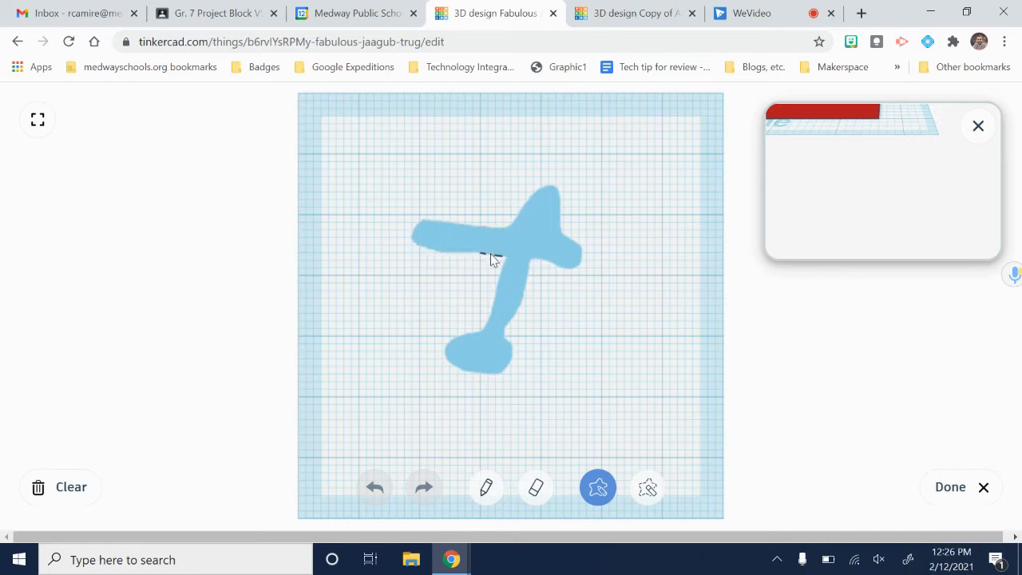
left_click_drag(515, 264, 515, 264)
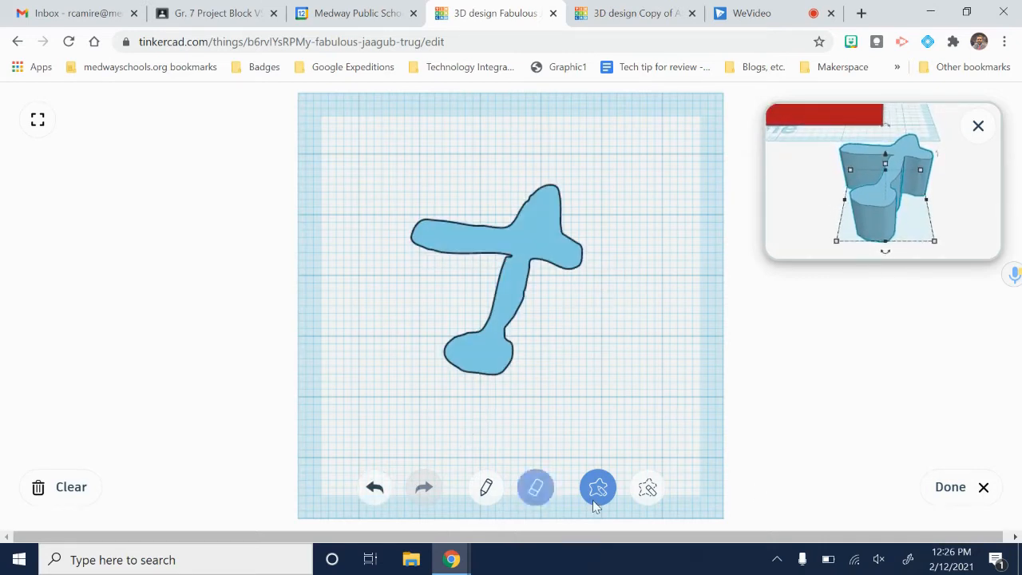
left_click(949, 487)
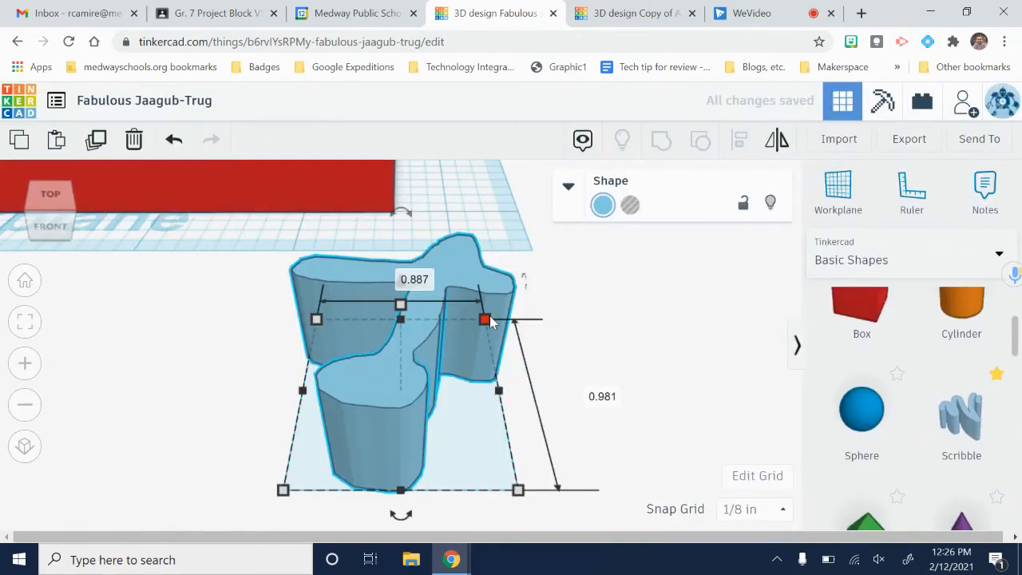
Step: Shrink the scribbled bone to about 0.389 by 0.387 in, keeping it beside the block's front corner
left_click(565, 378)
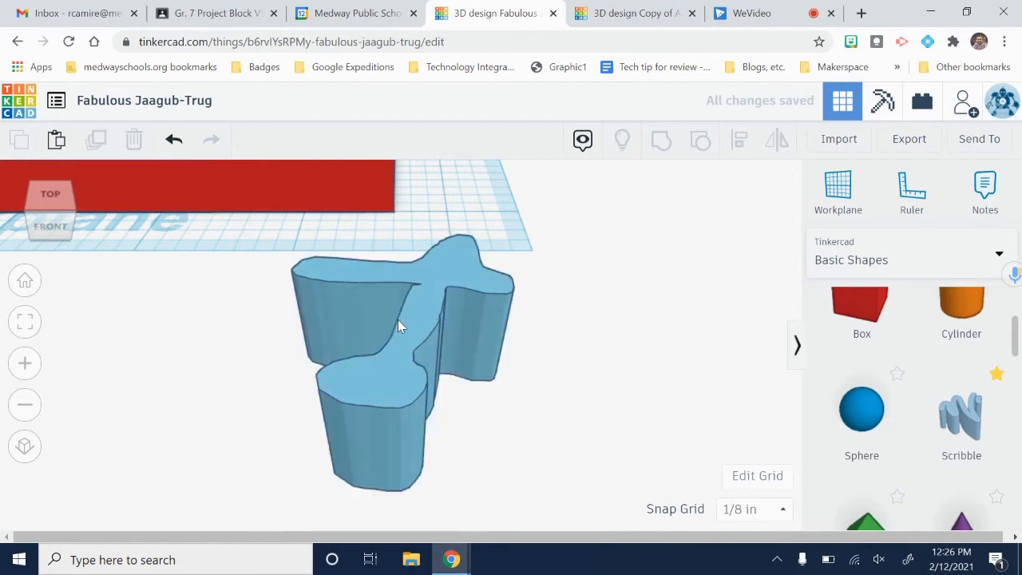
left_click(466, 361)
mouse_move(484, 319)
left_mouse_down()
mouse_move(415, 366)
mouse_move(344, 312)
mouse_move(635, 381)
mouse_move(399, 344)
mouse_move(297, 349)
mouse_move(444, 375)
mouse_move(543, 320)
mouse_move(455, 339)
mouse_move(485, 365)
mouse_move(495, 451)
mouse_move(488, 331)
left_mouse_up()
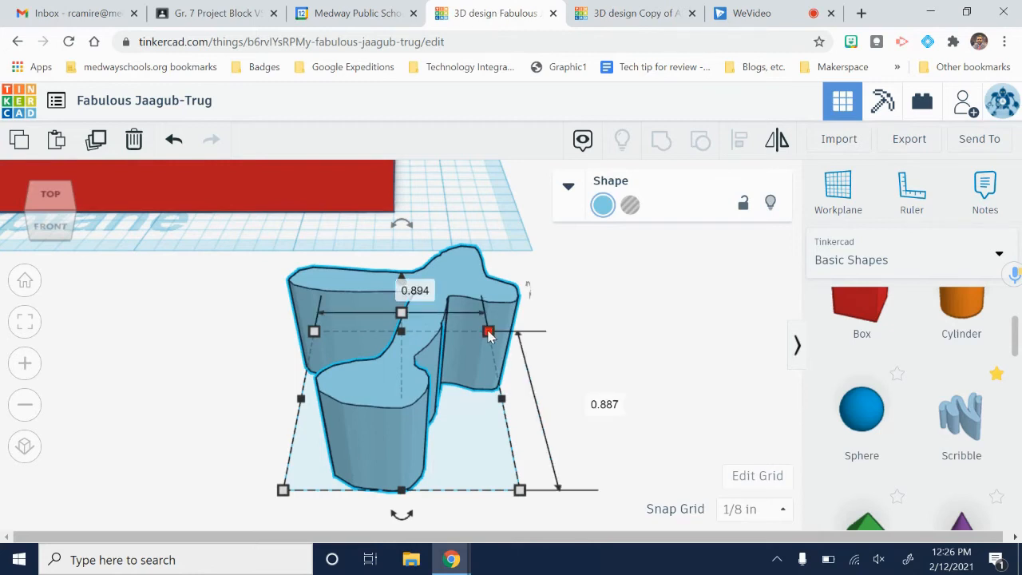
left_click_drag(489, 335, 467, 235)
scroll(739, 406, "down", 4)
right_click_drag(546, 254, 494, 437)
left_click(557, 381)
left_click(485, 417)
scroll(487, 422, "up", 3)
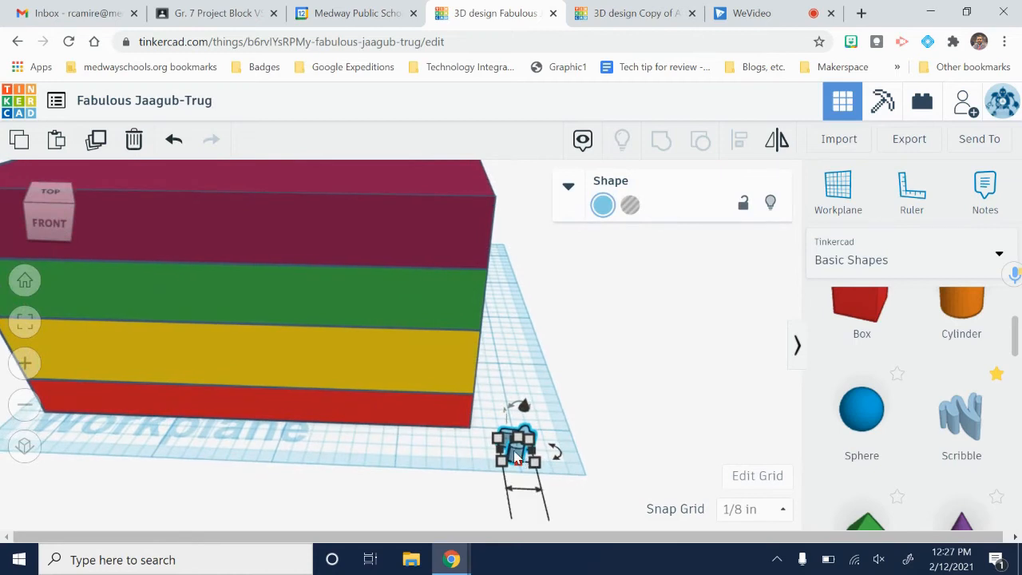
left_click_drag(533, 453, 538, 443)
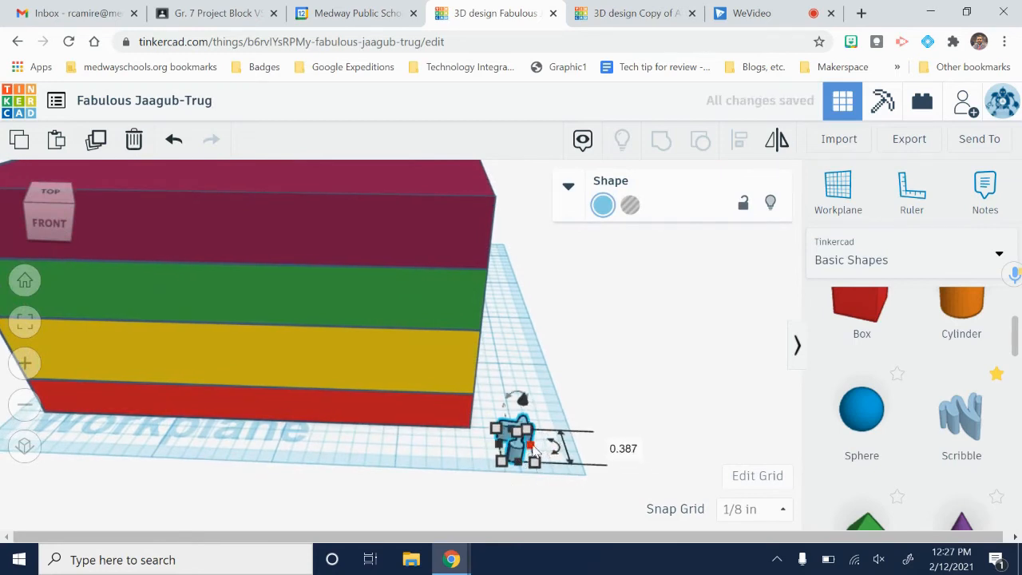
right_click_drag(598, 434, 598, 320)
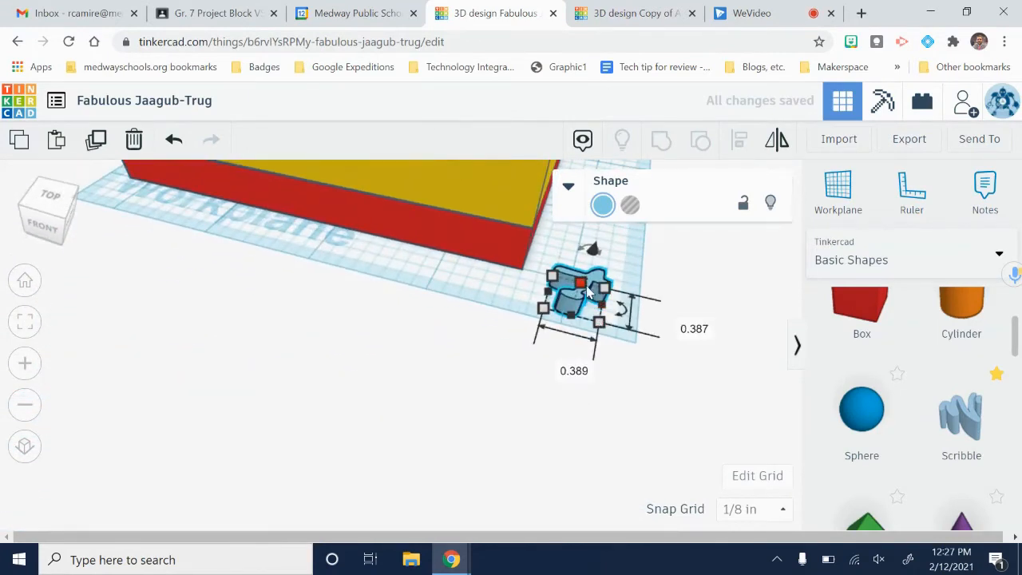
Step: Raise the small bone shape 5/8 in above the workplane, level with the yellow layer
left_click(611, 257)
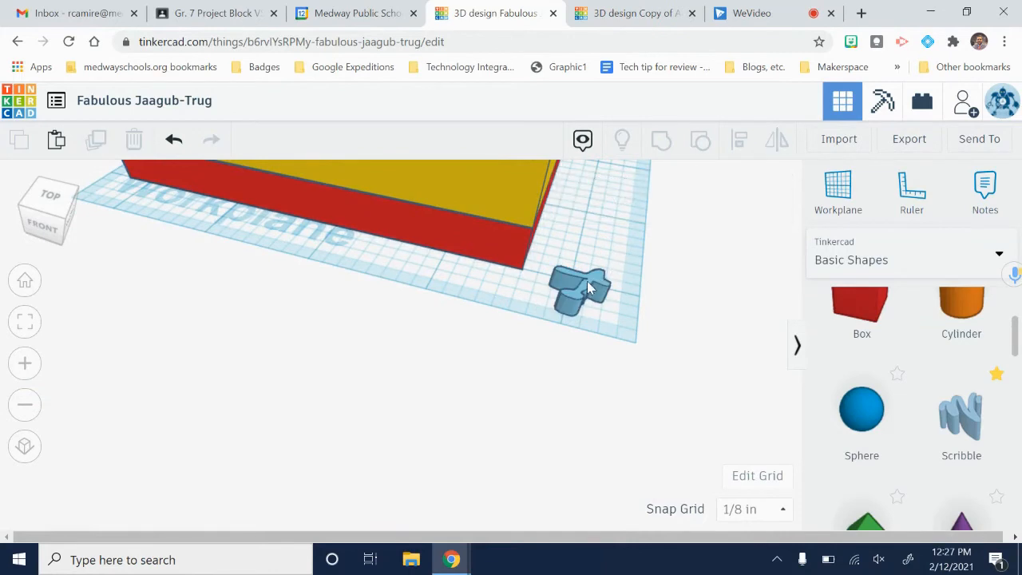
left_click(587, 285)
right_click_drag(647, 361, 611, 408)
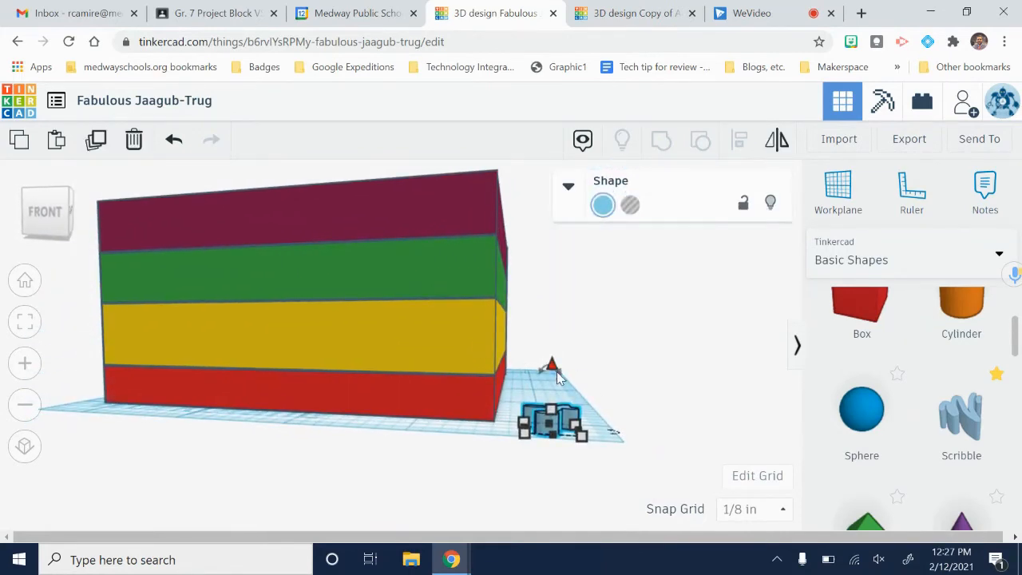
left_click_drag(554, 371, 561, 286)
scroll(628, 401, "up", 4)
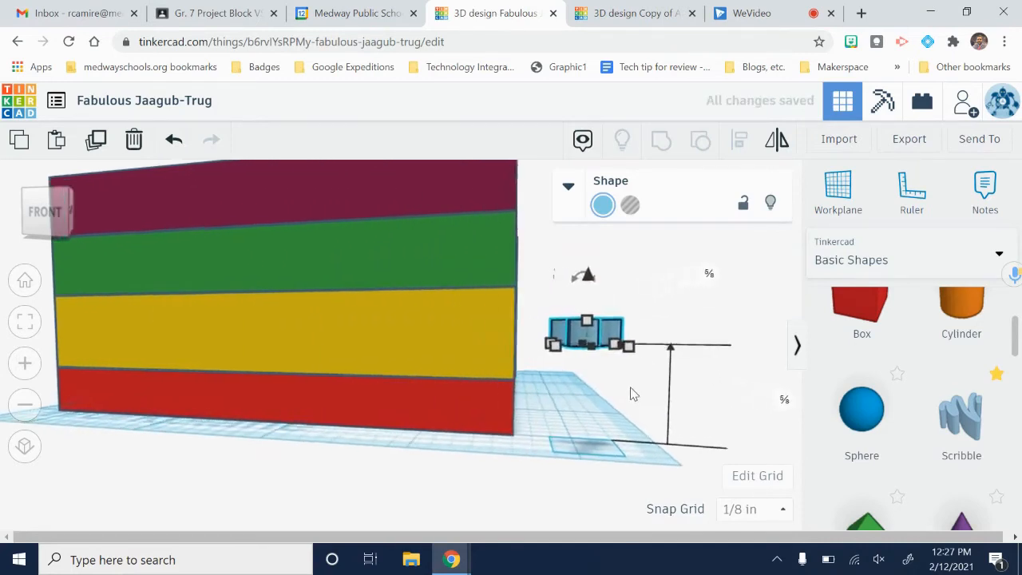
Step: Embed the bone in the yellow layer near the block's front corner so that part of it sticks out
right_click_drag(729, 360, 540, 442)
left_click_drag(496, 425, 430, 377)
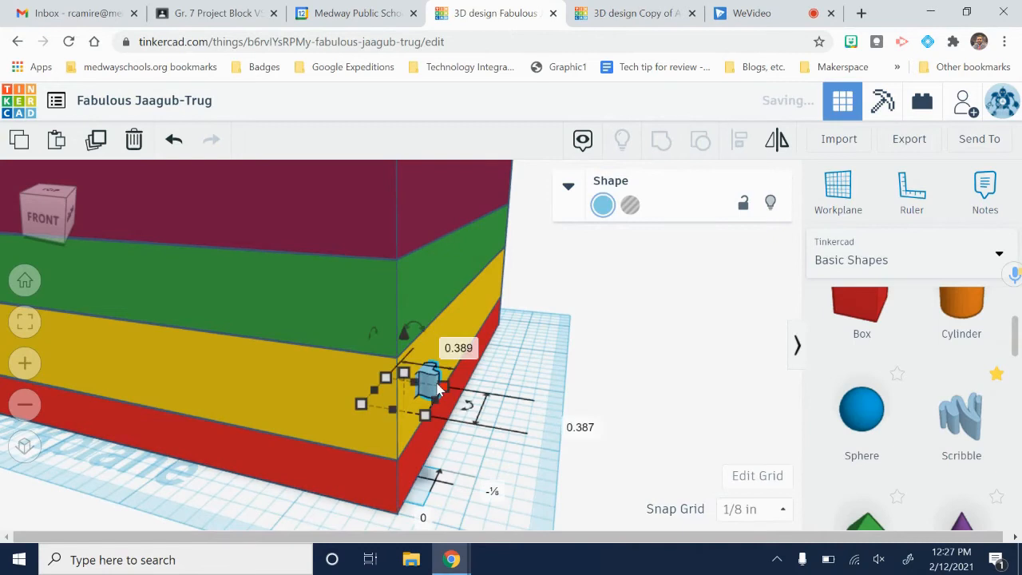
left_click(649, 344)
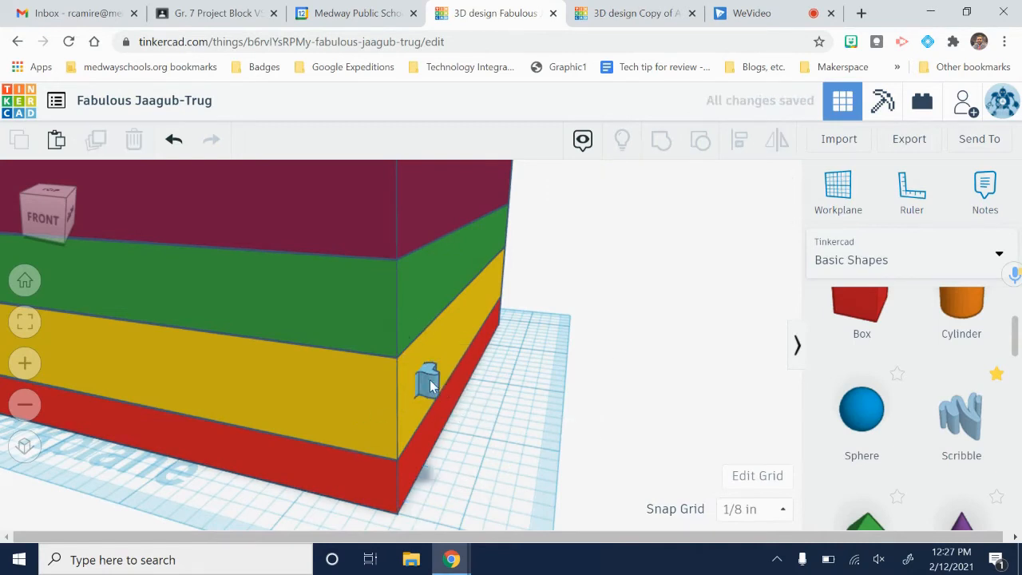
left_click_drag(430, 387, 468, 395)
left_click_drag(416, 387, 423, 387)
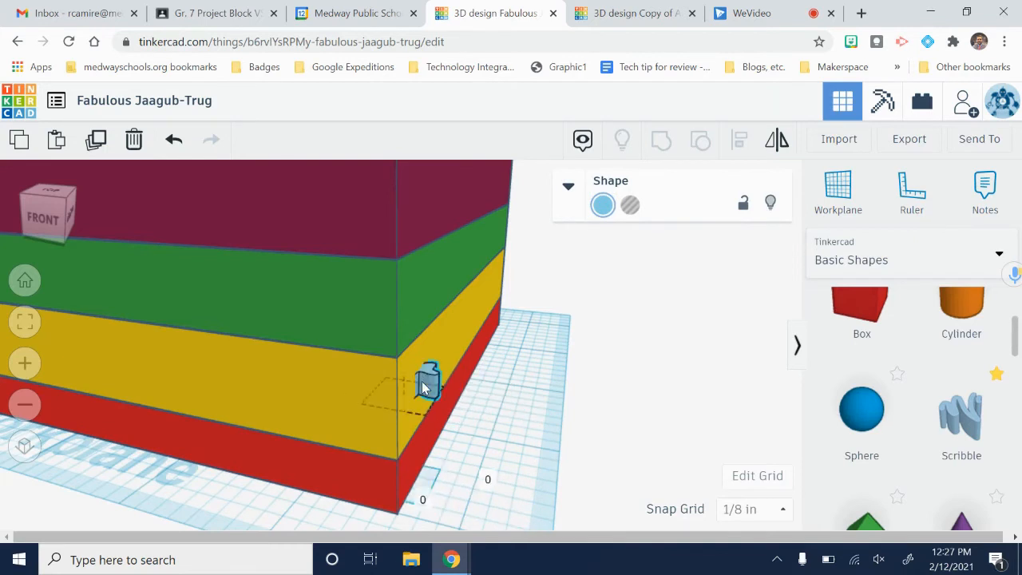
left_click(563, 388)
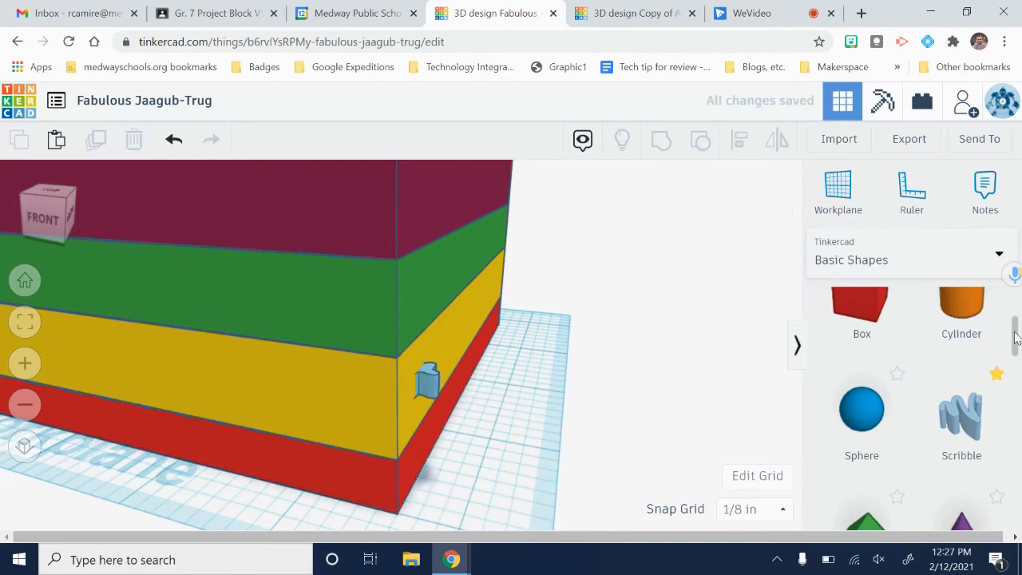
Step: Browse the Basic Shapes and the Creatures & Characters category of the Shape Library for another fossil shape
scroll(1015, 339, "down", 2)
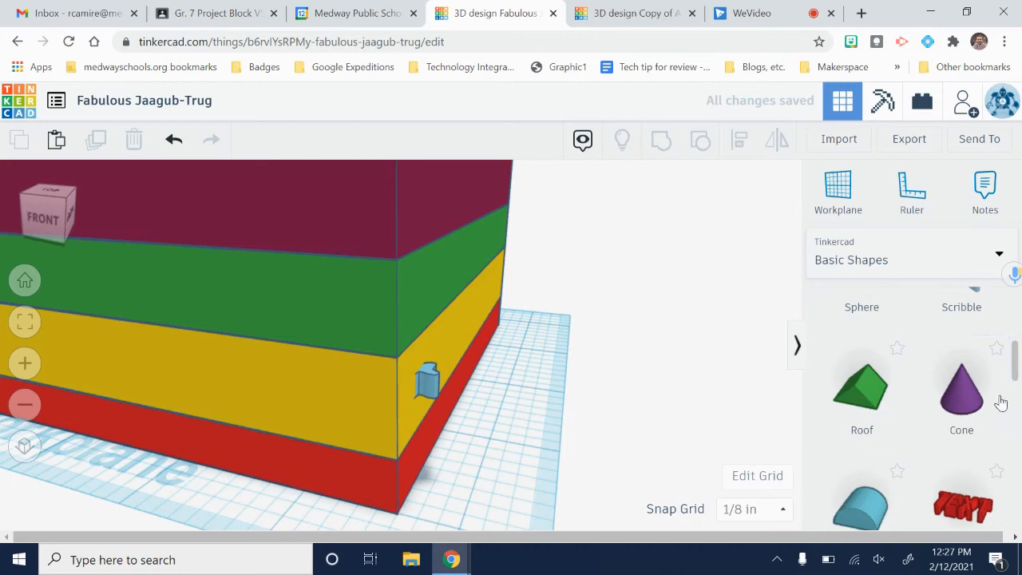
mouse_move(1017, 363)
left_mouse_down()
mouse_move(1010, 511)
mouse_move(1015, 306)
left_mouse_up()
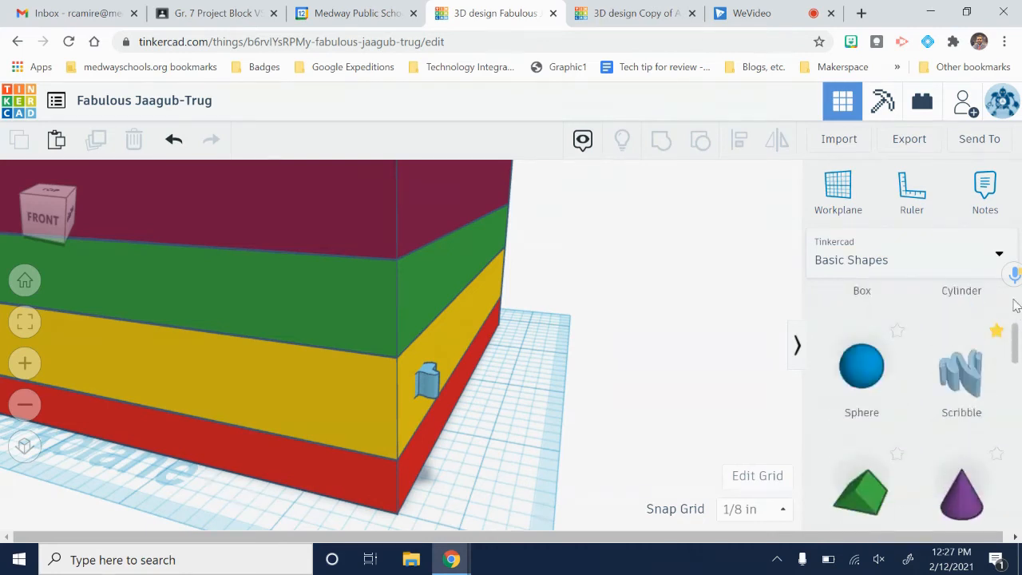
left_click(998, 257)
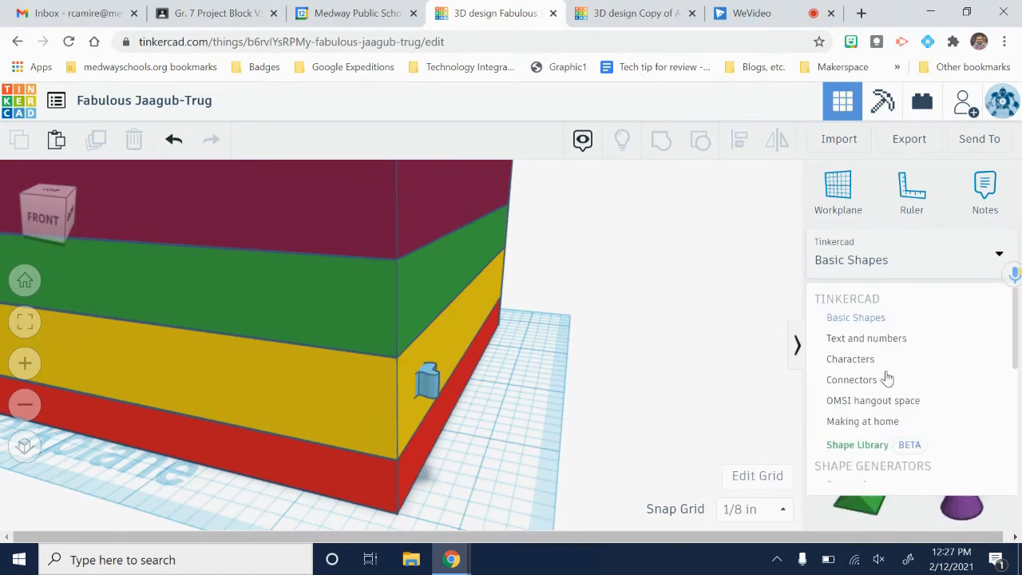
left_click(853, 447)
left_click(983, 309)
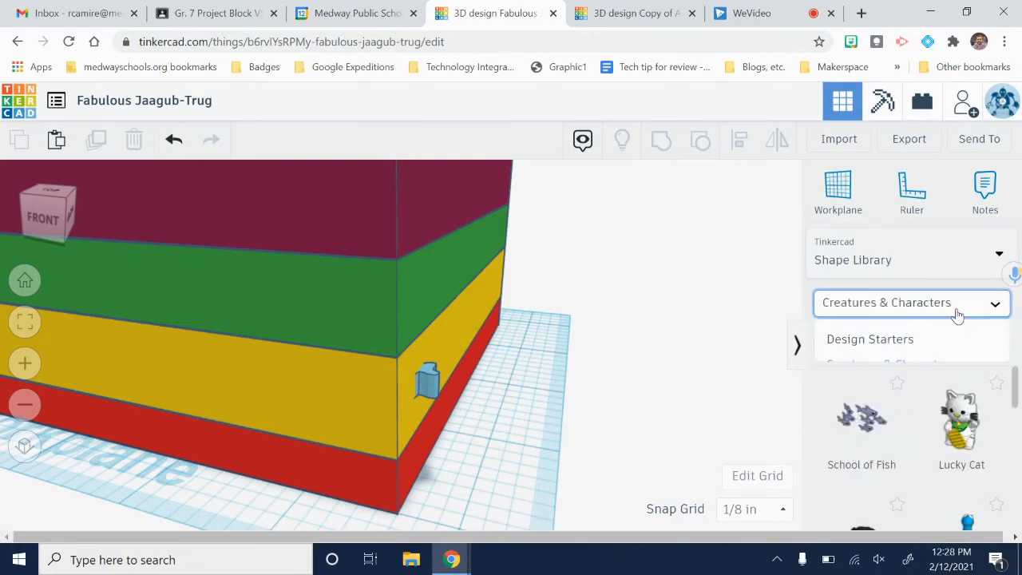
scroll(942, 383, "down", 1)
scroll(950, 351, "up", 1)
Step: Add a Triceratops Skull from the Smithsonian printables beside the layered block
left_click(899, 269)
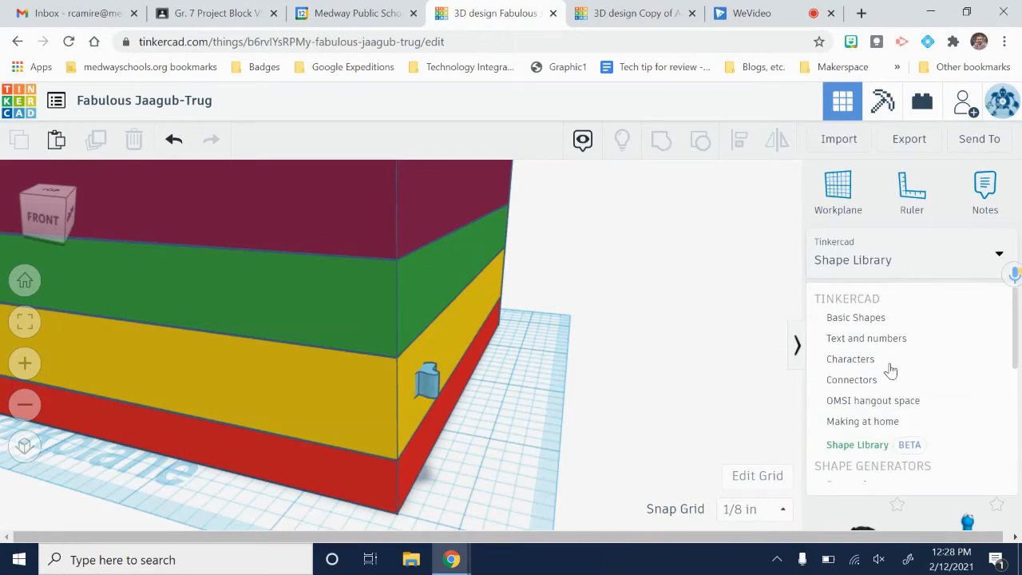
scroll(890, 369, "down", 3)
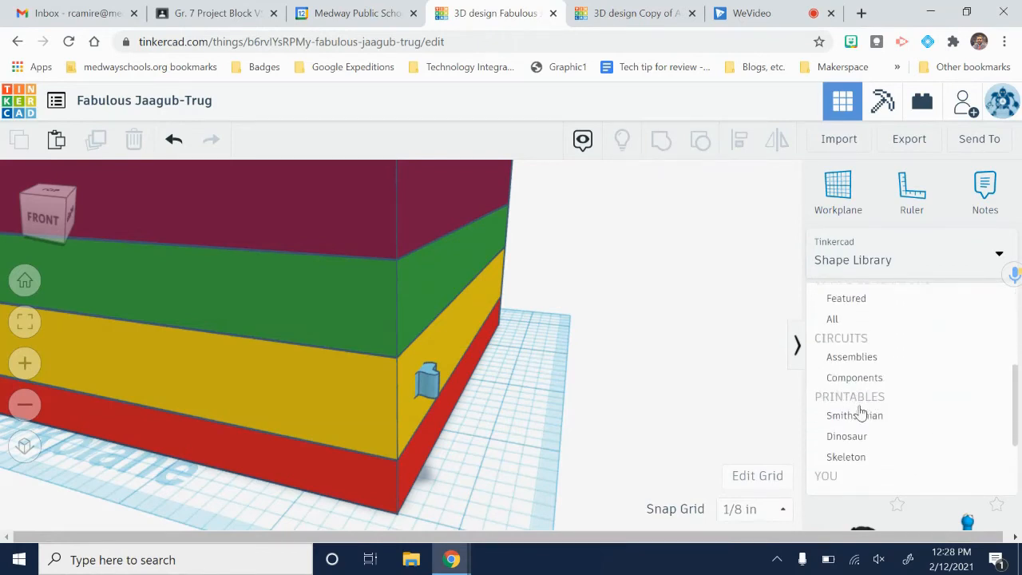
left_click(869, 416)
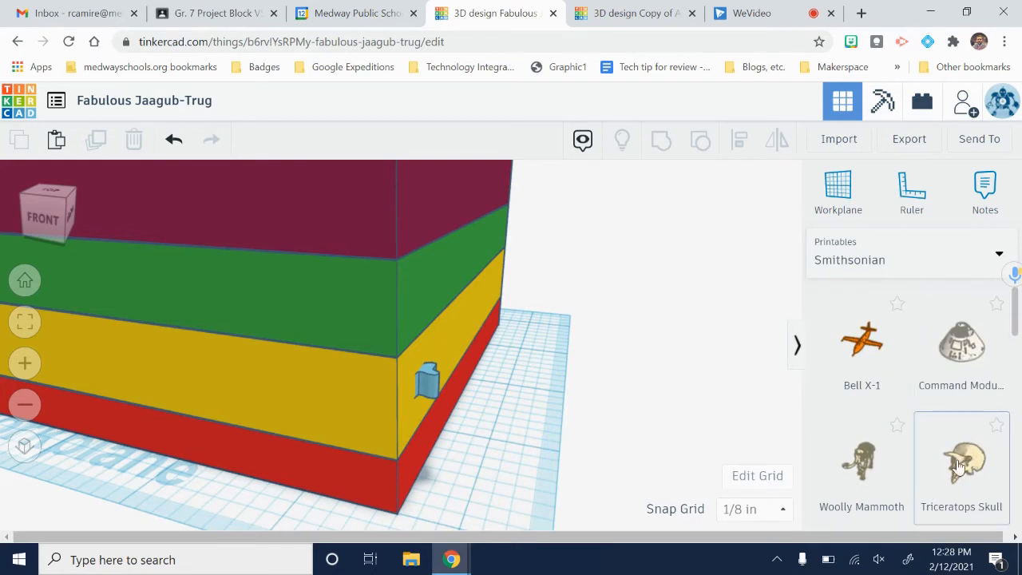
left_click_drag(966, 475, 600, 444)
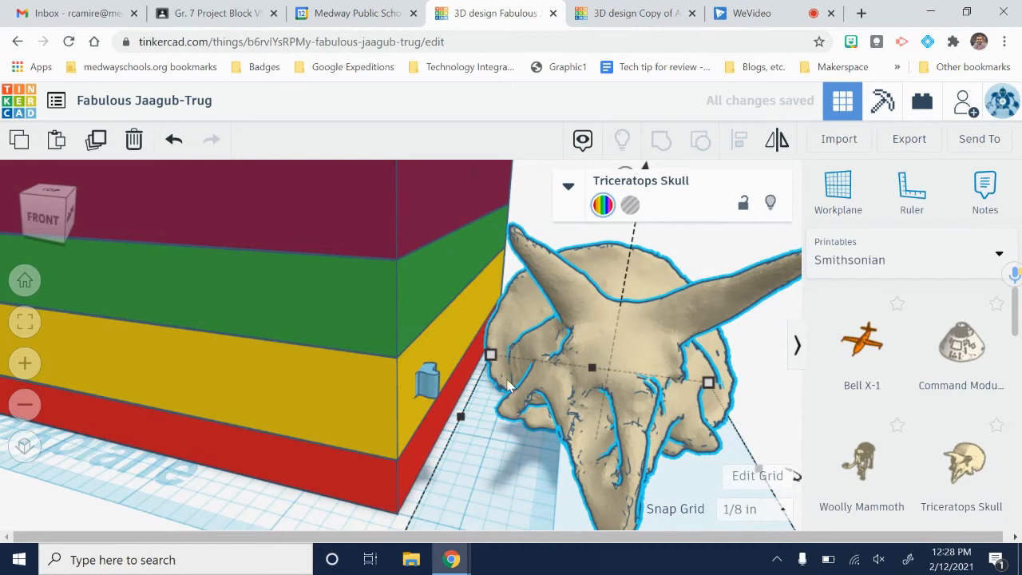
Step: Shrink the Triceratops skull in proportion to a small fossil size and keep it beside the workplane
left_click_drag(490, 354, 624, 481)
left_click_drag(690, 446, 610, 322)
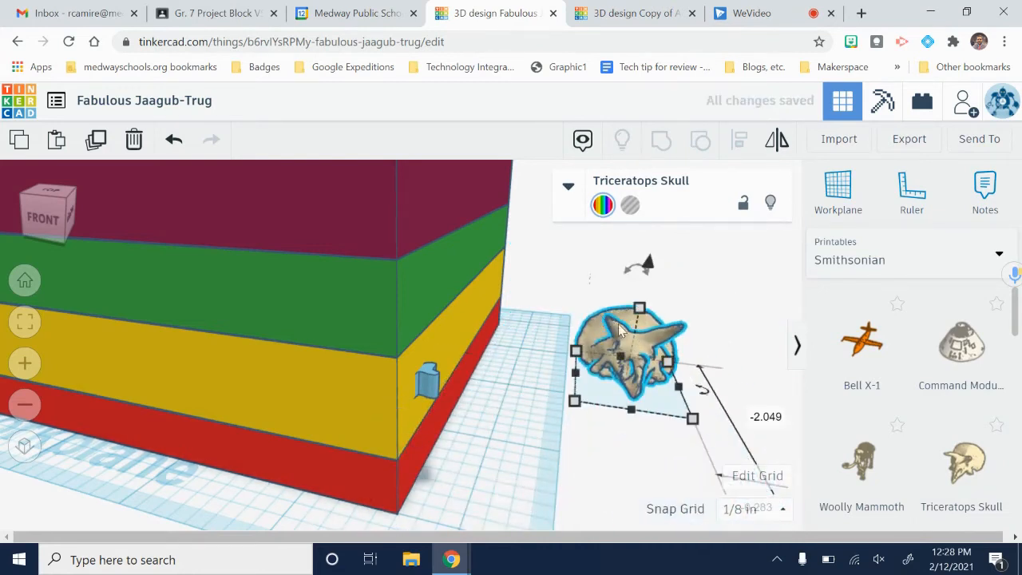
left_click_drag(578, 353, 621, 379, "shift")
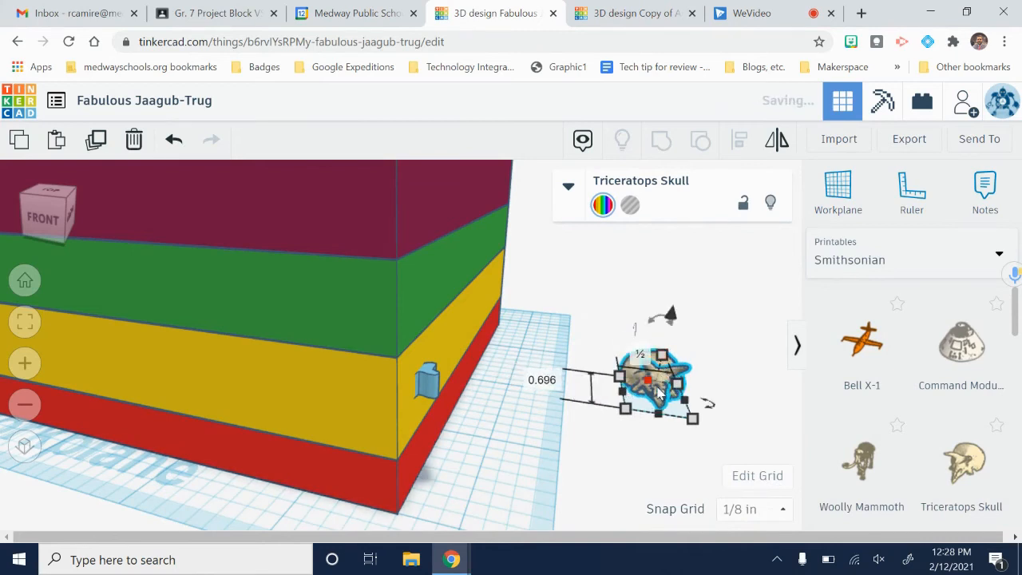
left_click_drag(673, 318, 652, 393)
Step: Move the small skull next to the block's side face, at the level of the red layer
right_click_drag(557, 412, 604, 293)
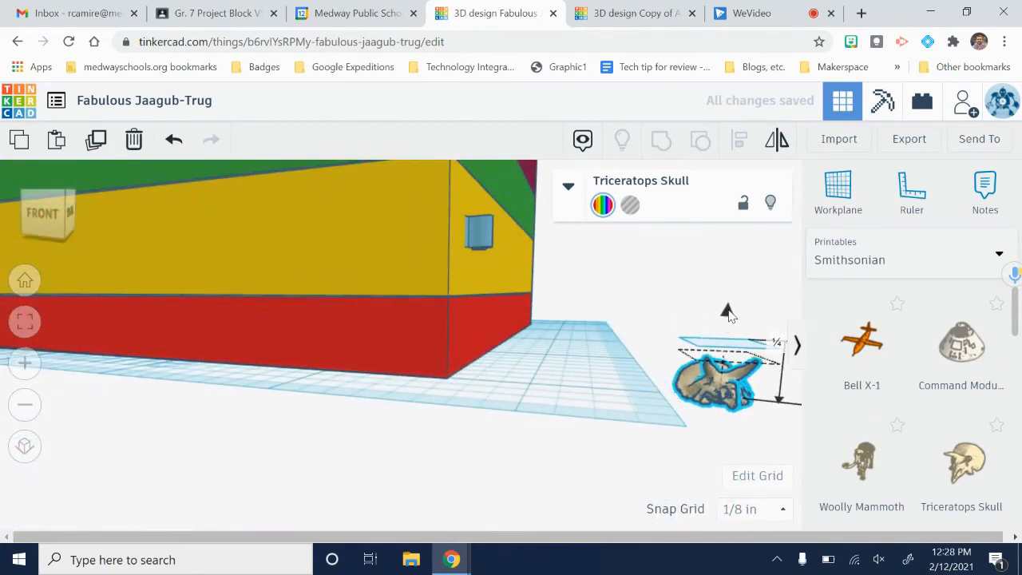
left_click_drag(701, 419, 483, 342)
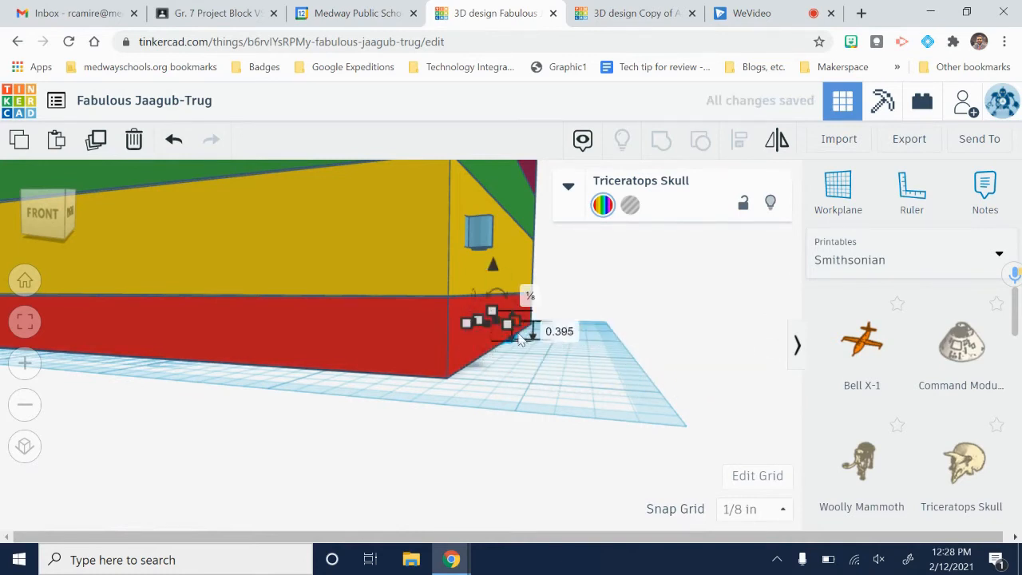
key("Right")
key("Right")
key("Right")
key("Right")
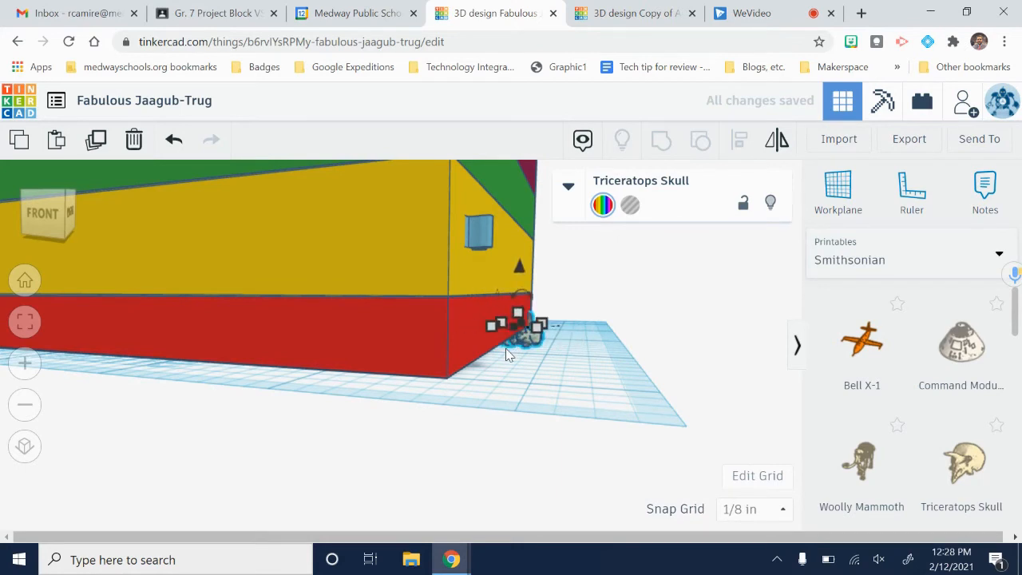
Step: Turn the skull upright and slide it along the red layer toward the block's front corner
left_click_drag(519, 271, 520, 254)
key("Down")
key("Down")
key("Down")
key("Down")
key("Down")
key("Down")
key("Down")
key("Down")
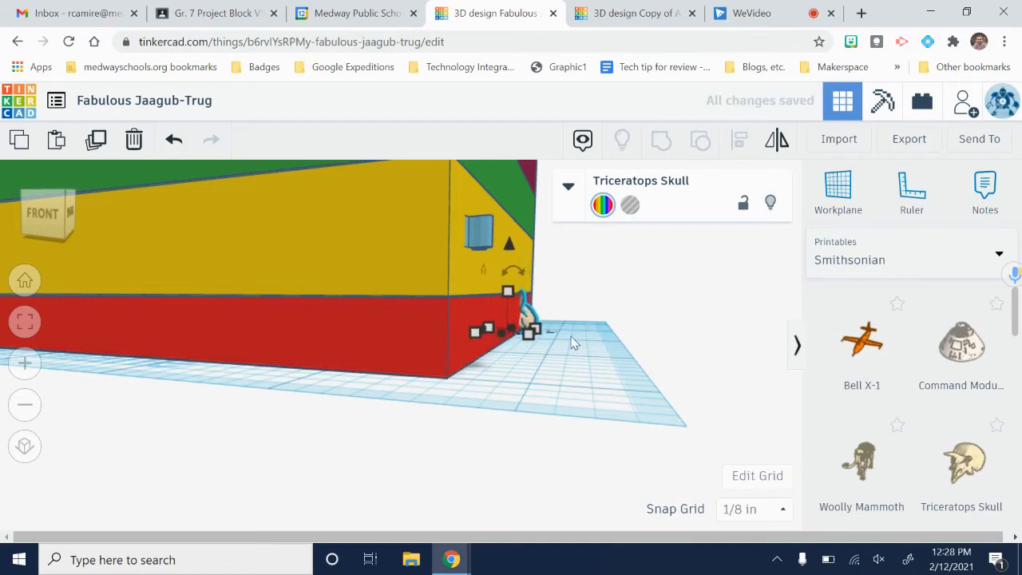
key("Down")
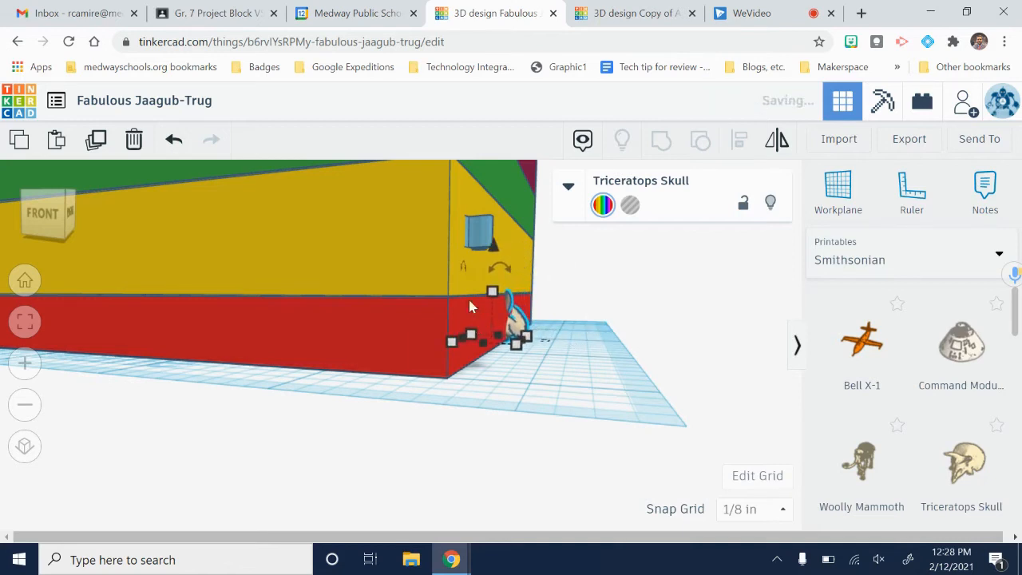
Step: Reduce the skull to about 0.571 by 0.41 in and leave it partly embedded in the red layer
key("Down")
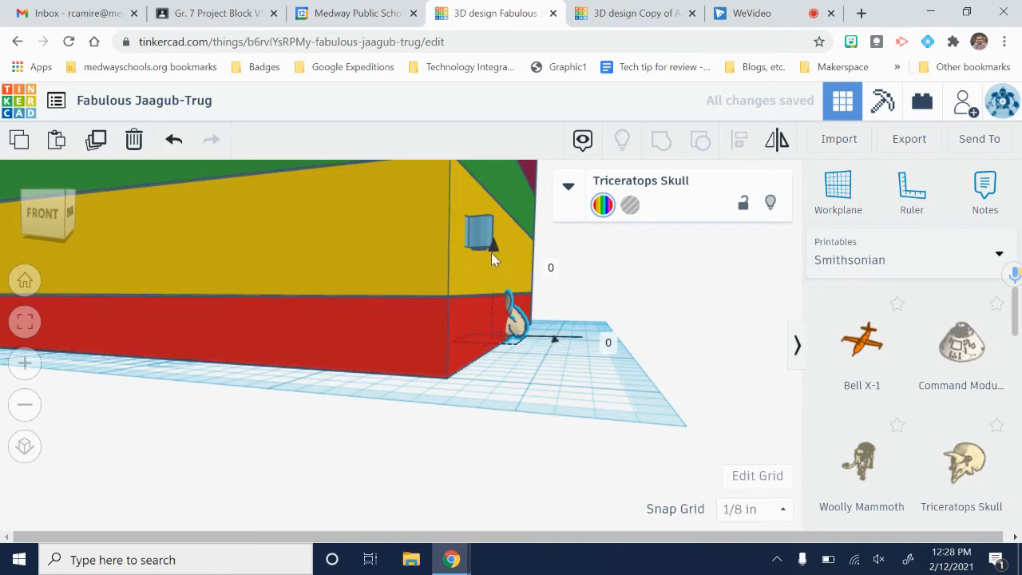
key("ctrl+Down")
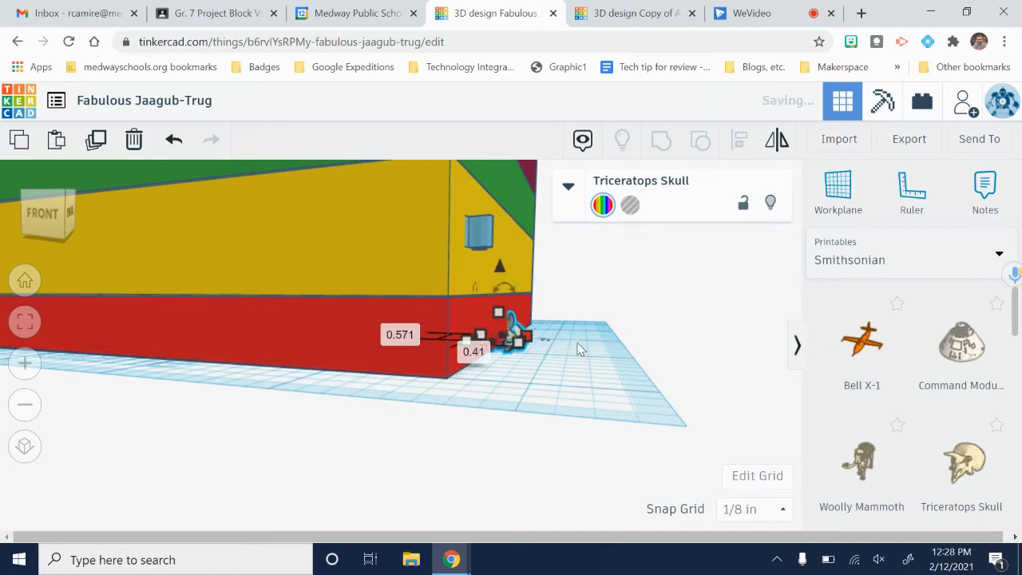
left_click(637, 387)
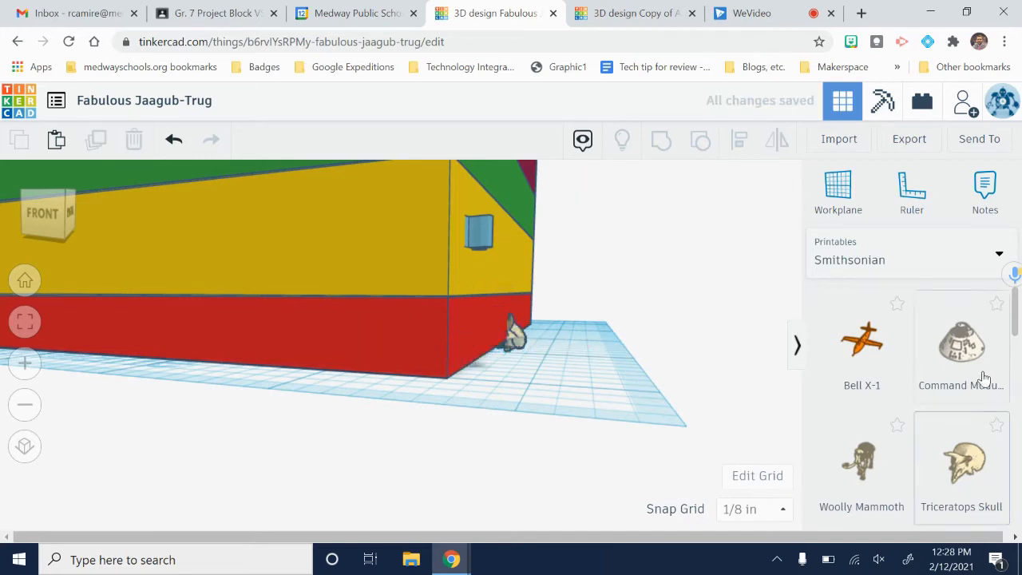
scroll(983, 379, "down", 6)
scroll(1016, 413, "up", 3)
mouse_move(596, 246)
right_mouse_down()
mouse_move(612, 280)
mouse_move(602, 254)
right_mouse_up()
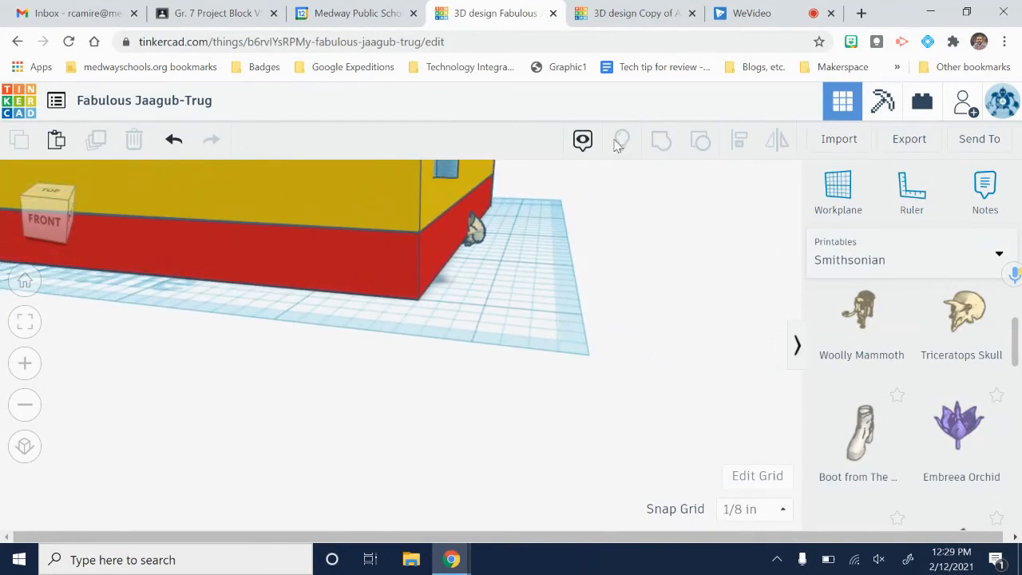
Step: Switch to the arrowhead design's browser tab and search the Tinkercad gallery for "spear"
left_click(623, 13)
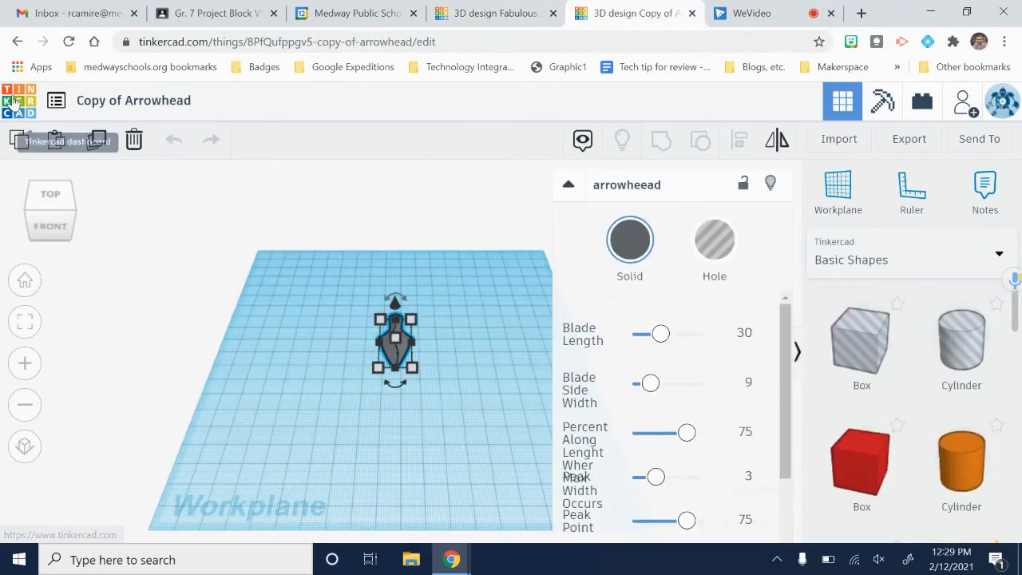
left_click(30, 99)
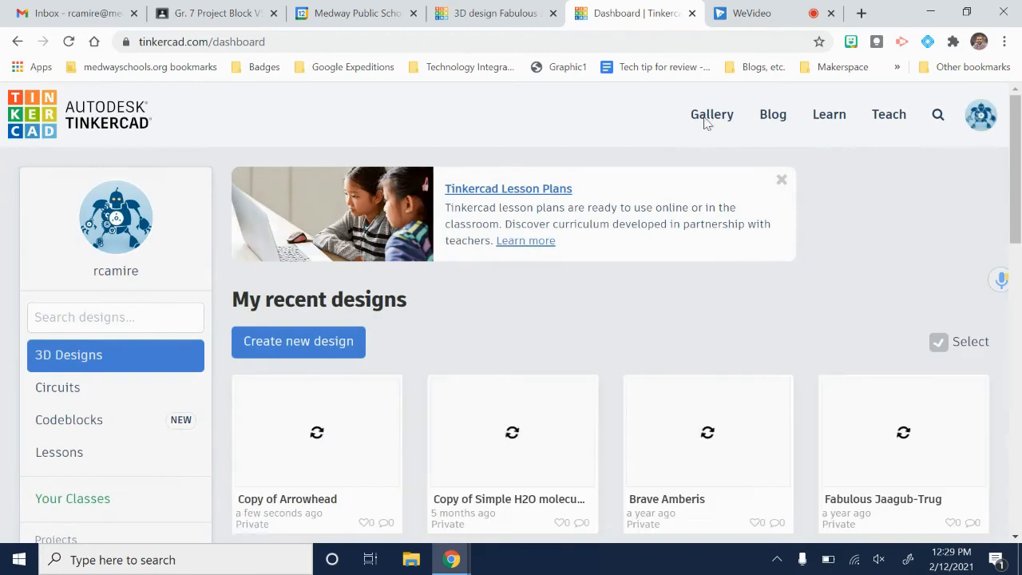
left_click(708, 117)
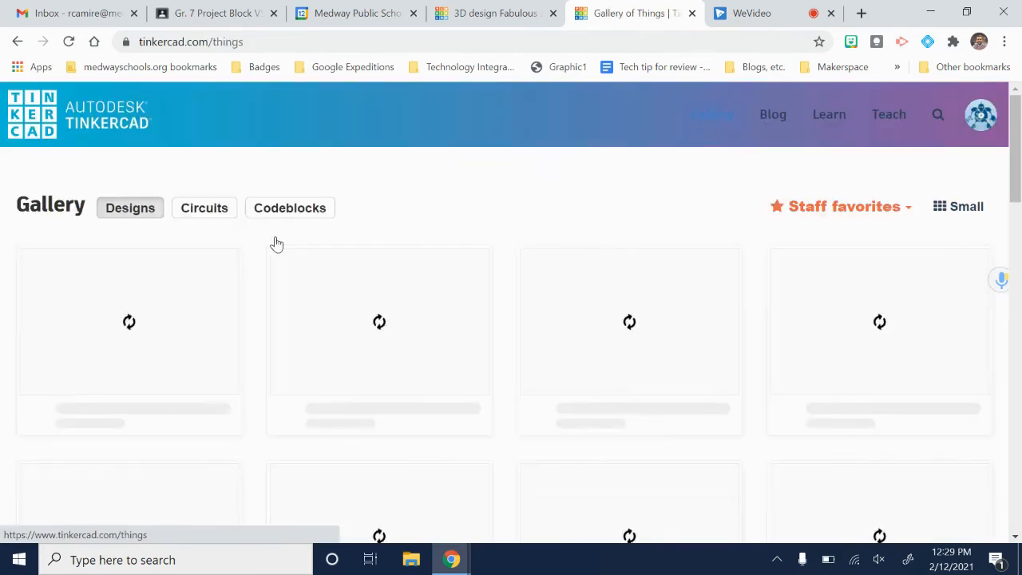
left_click(938, 117)
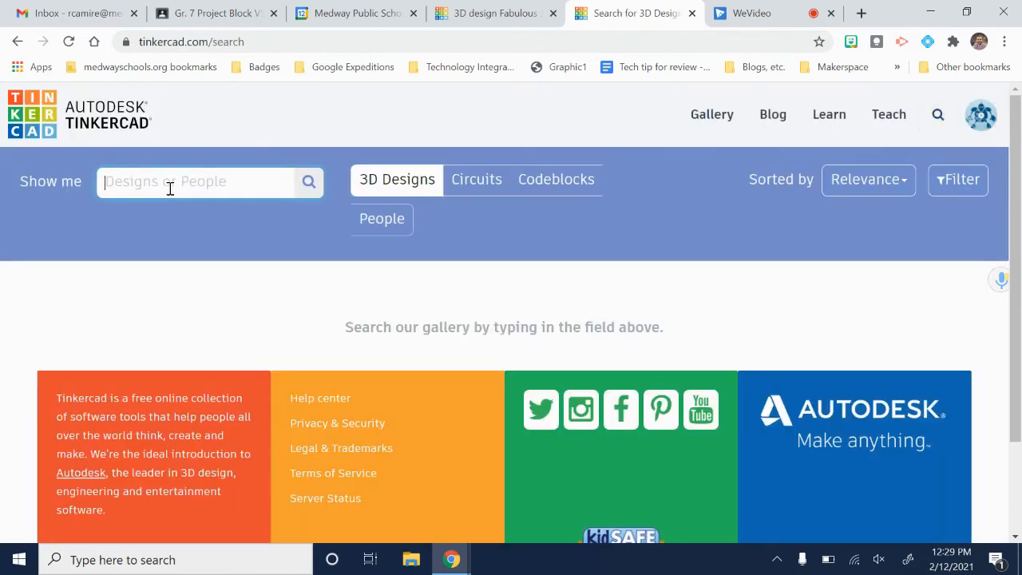
type("spear")
key("Return")
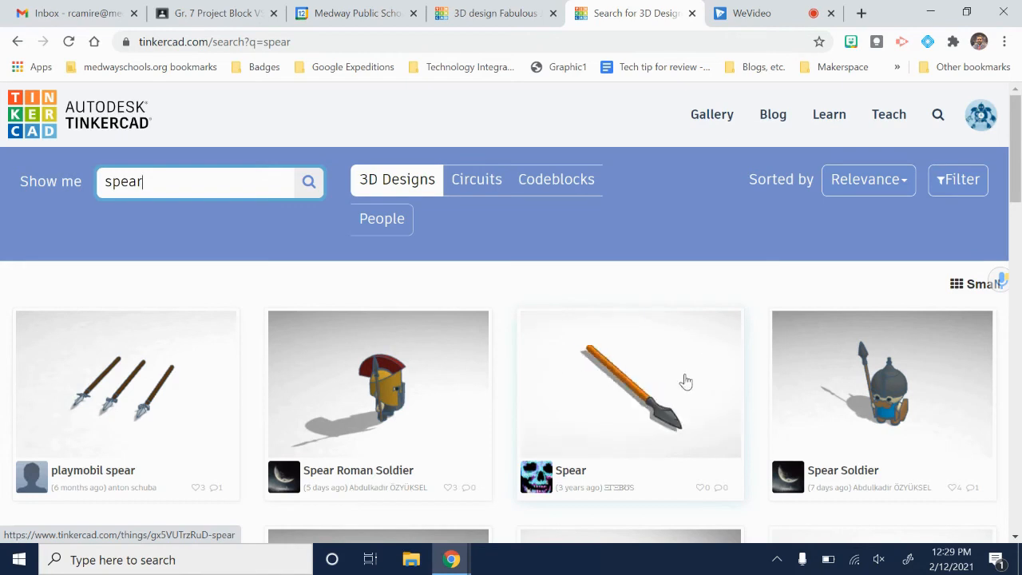
Step: Open an editable copy of the orange-handled Spear design and copy its handle and head together
left_click(653, 396)
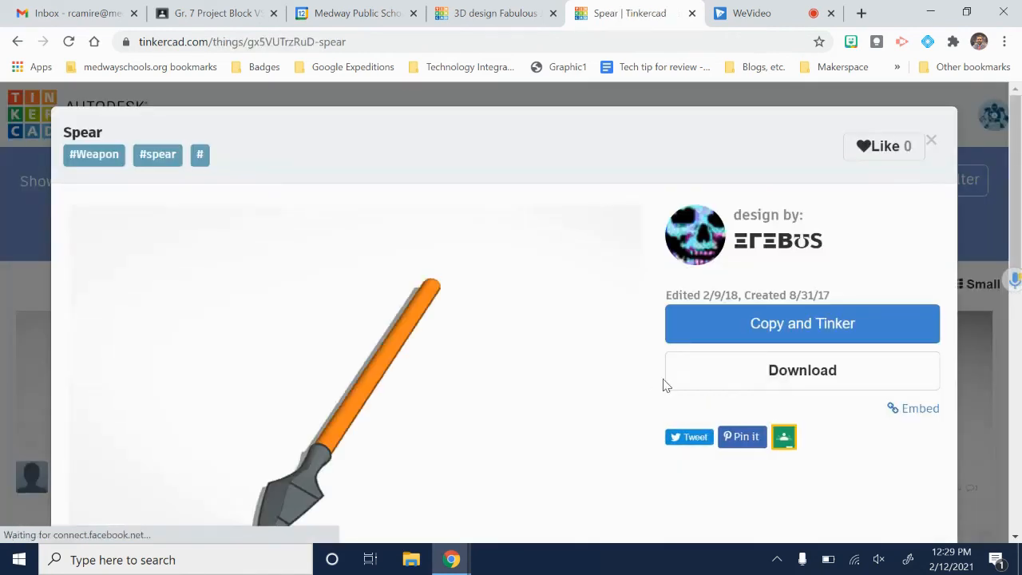
left_click(808, 329)
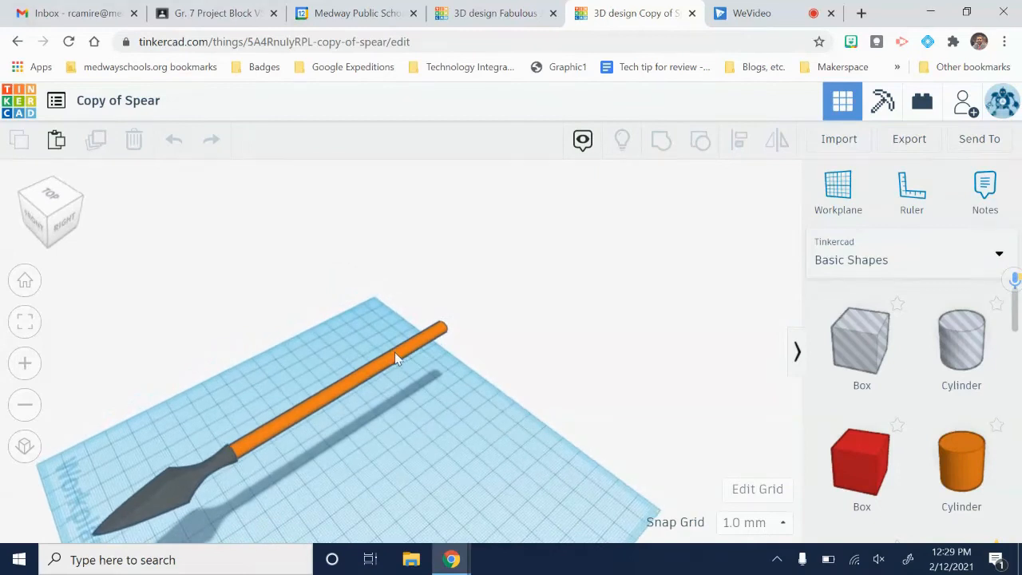
left_click(394, 354)
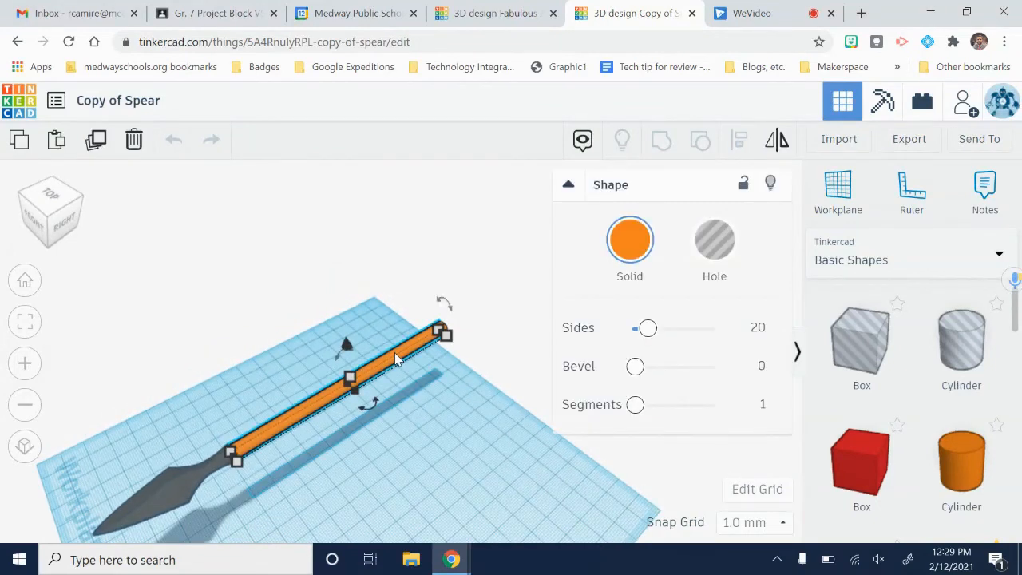
left_click_drag(327, 482, 281, 449)
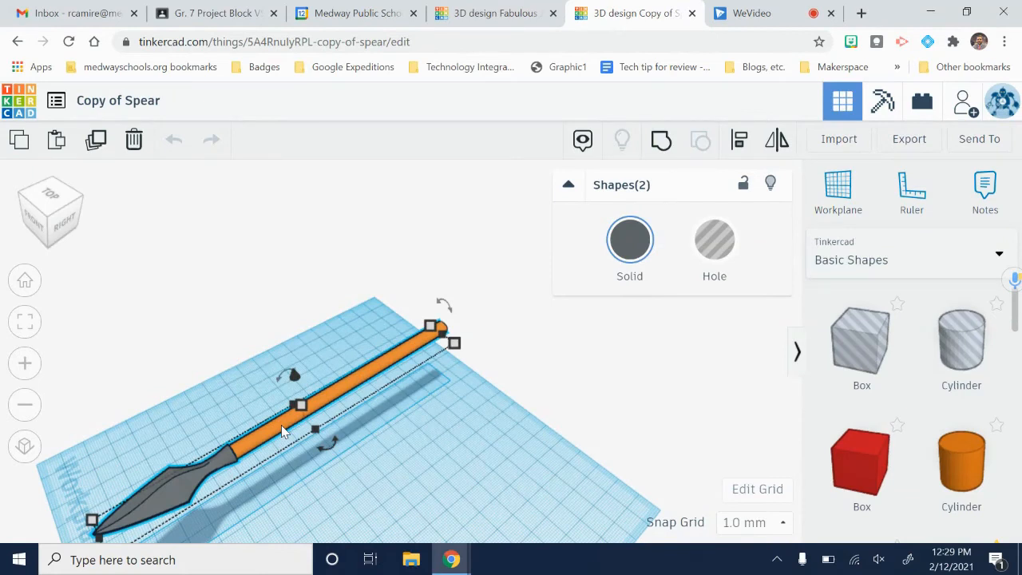
Step: Paste the spear into the Fabulous Jaagub-Trug design near the block and shrink it to about 1.16 by 1/8 in
left_click(514, 10)
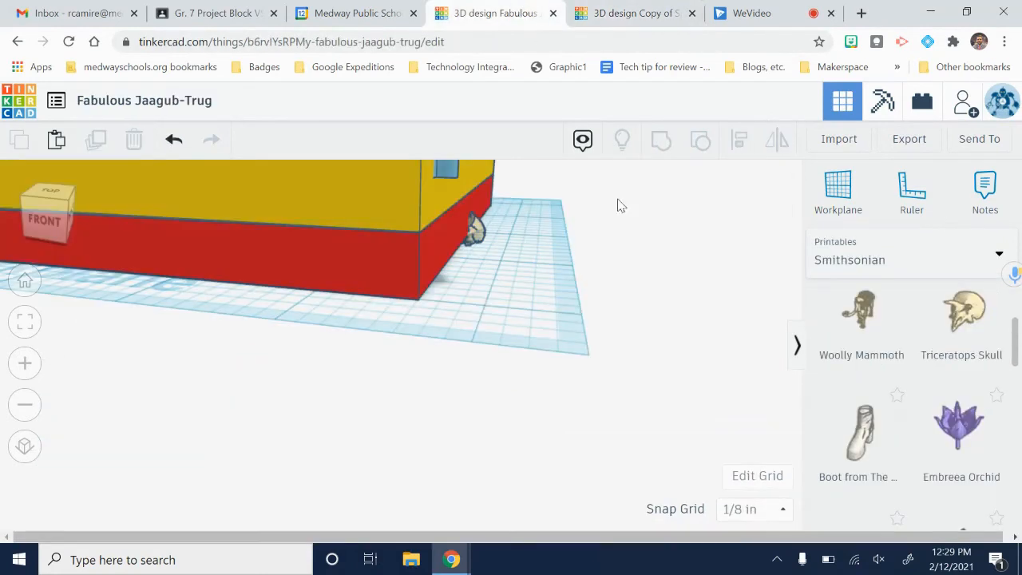
scroll(576, 274, "down", 10)
right_click_drag(563, 302, 593, 338)
scroll(475, 314, "up", 5)
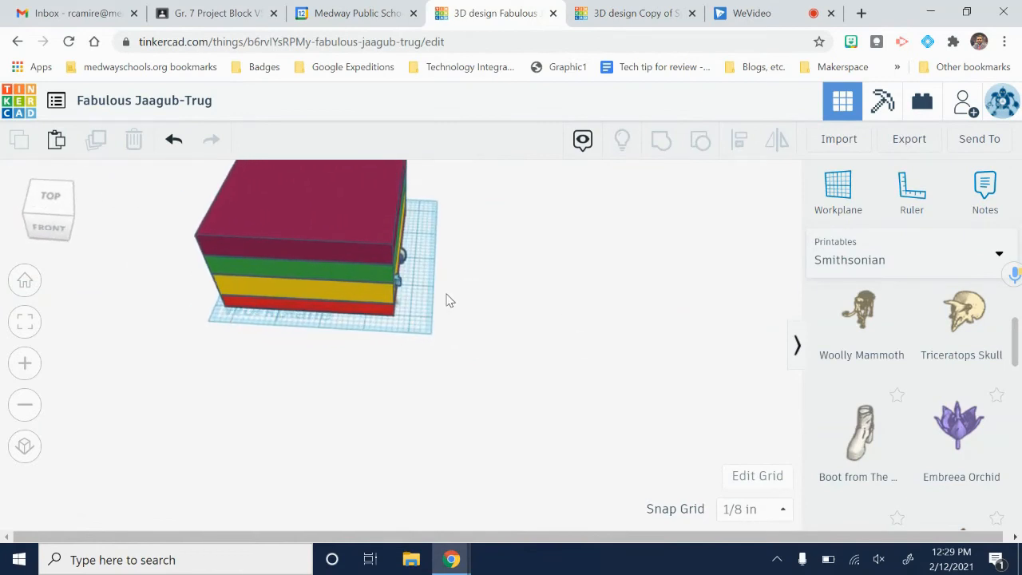
left_click(443, 259)
left_click_drag(431, 254, 597, 412)
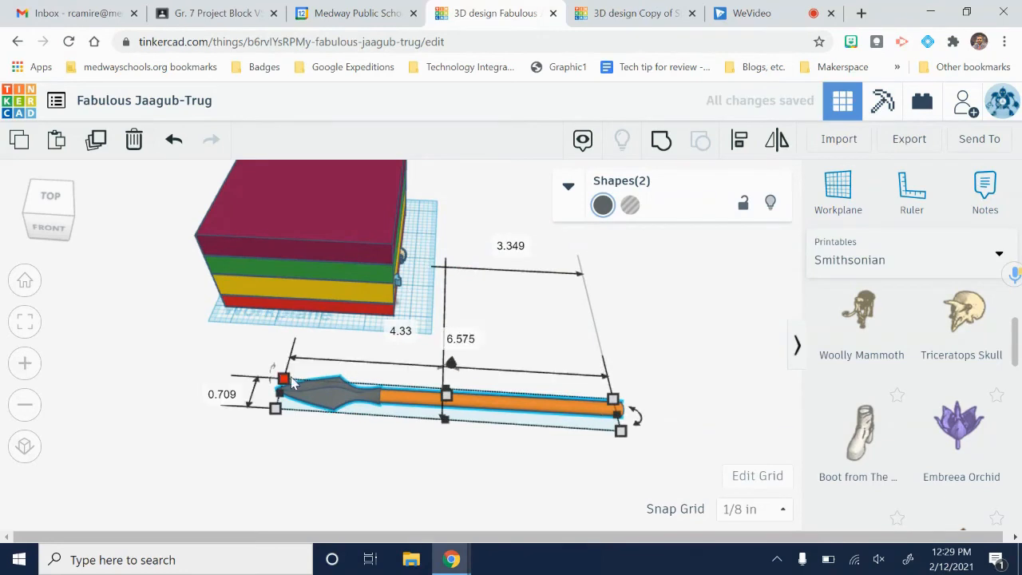
left_click_drag(291, 384, 588, 441)
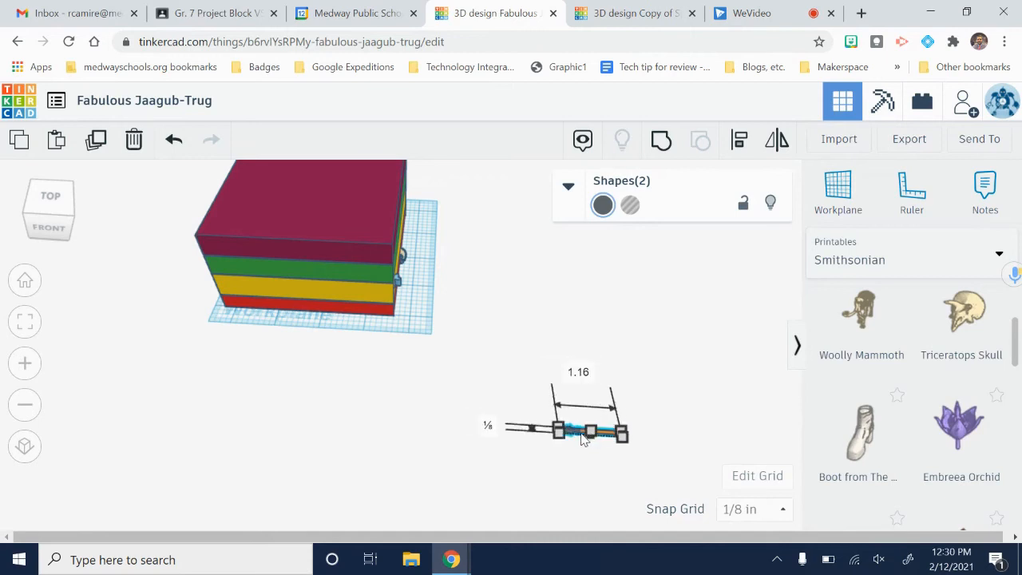
Step: Move the small spear beside the block's side face and raise it 1 1/8 in, level with the green layer
scroll(607, 383, "up", 3)
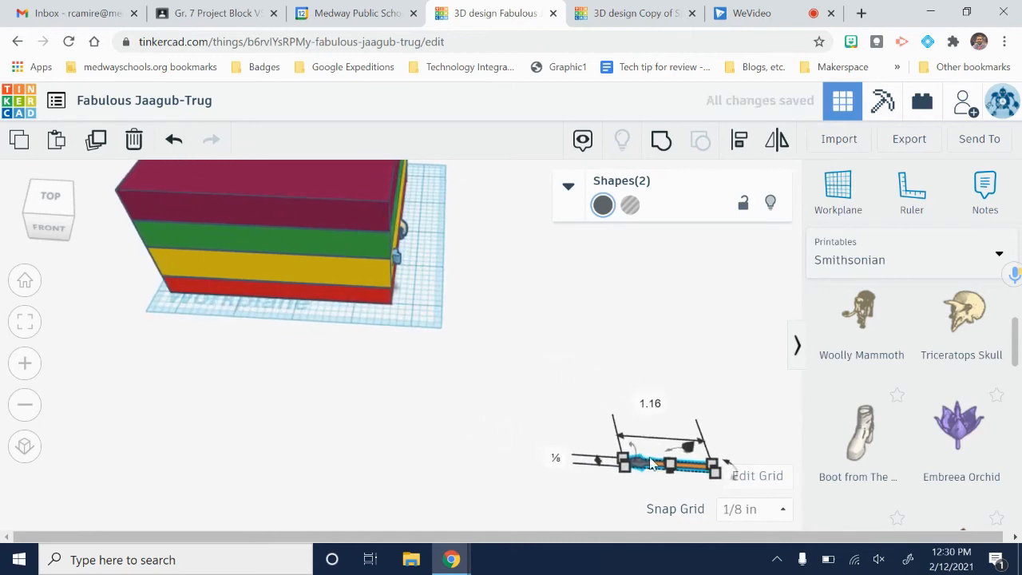
key("Up")
key("Up")
key("Up")
key("Up")
key("Up")
key("Up")
key("Up")
key("Up")
key("Up")
key("Up")
key("Left")
key("Left")
key("Left")
key("Left")
key("Left")
key("Left")
key("Left")
key("Left")
right_click_drag(687, 423, 447, 225)
left_click_drag(456, 239, 463, 155)
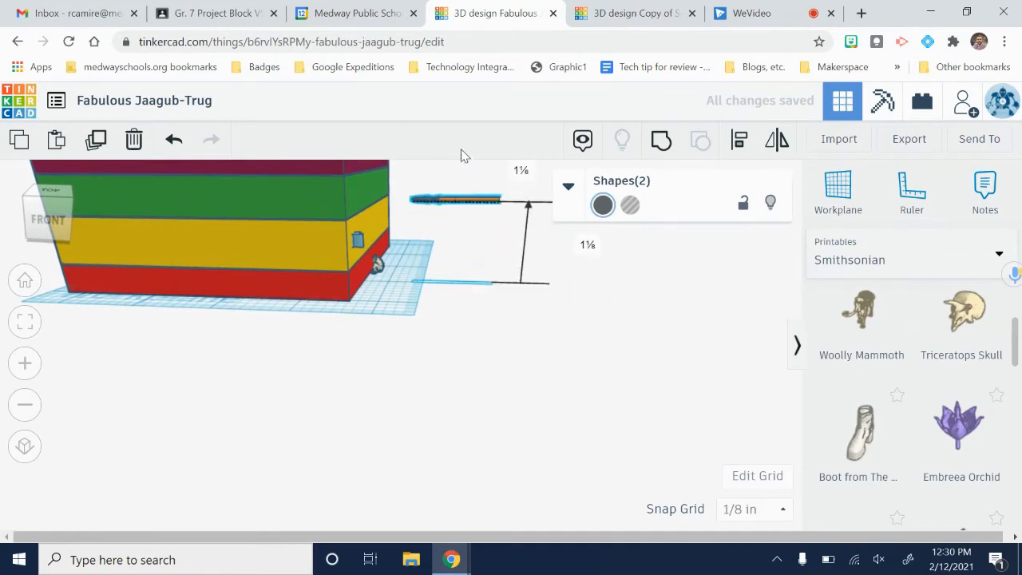
Step: Push the spear head-first into the side of the green layer so that part of its handle sticks out
key("Left")
key("Left")
key("Left")
key("Left")
key("Left")
key("Left")
key("Left")
key("Left")
key("Left")
key("Left")
key("Left")
key("Left")
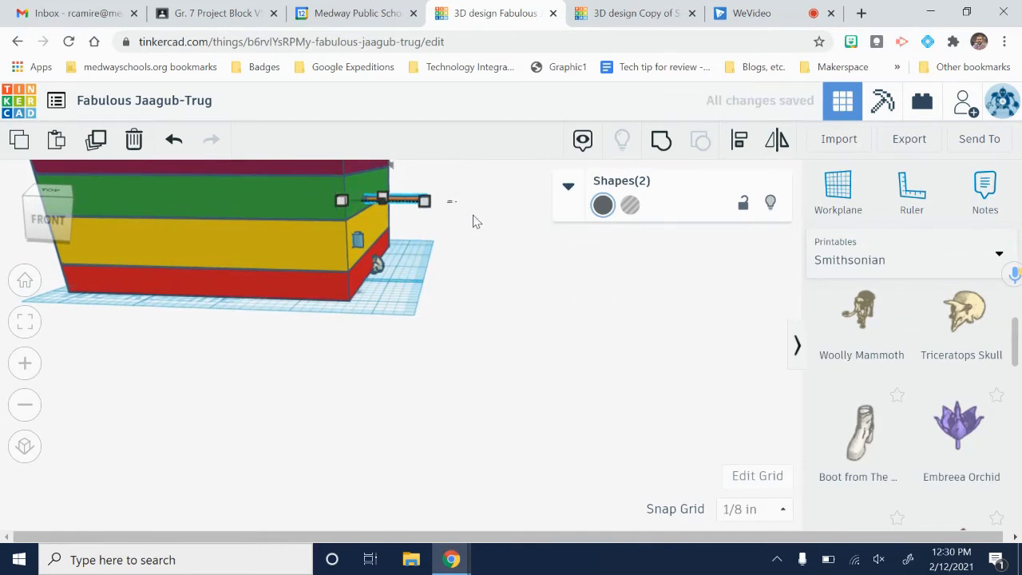
Step: Nudge the spear deeper into the side of the green layer so that only the end of its handle sticks out
key("Right")
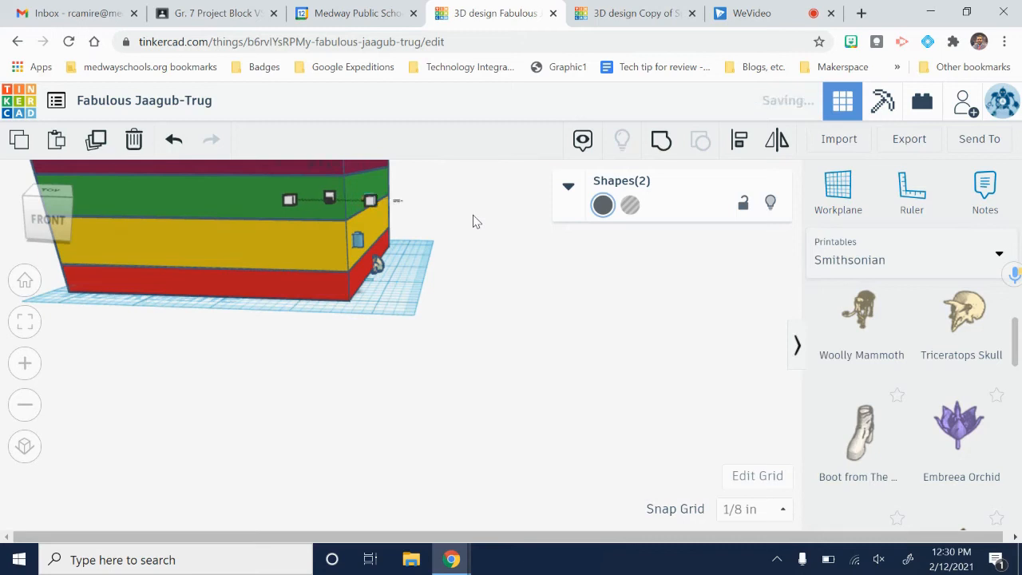
left_click(453, 231)
right_click_drag(445, 255, 578, 368)
scroll(511, 465, "up", 2)
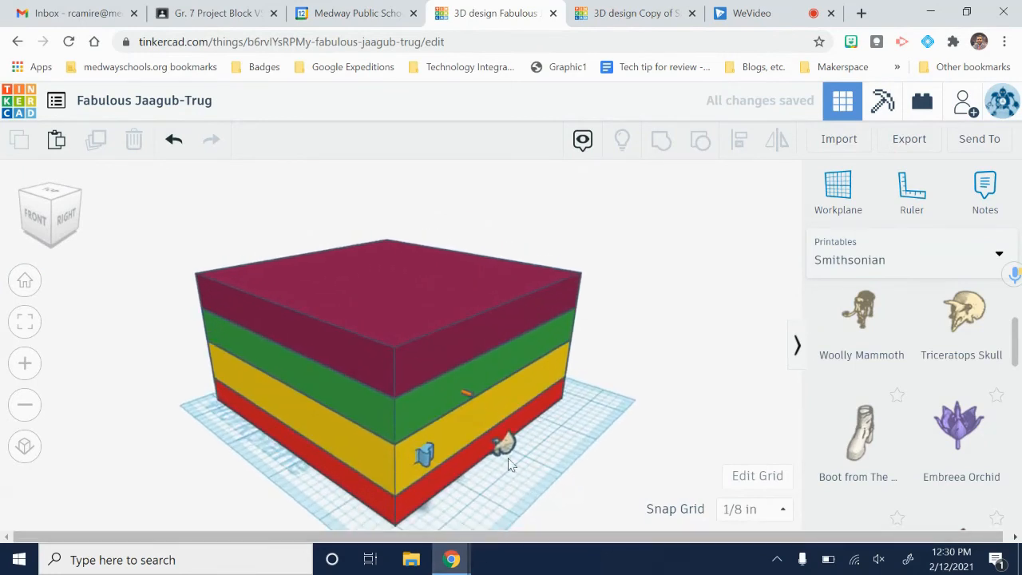
right_click_drag(657, 346, 484, 423)
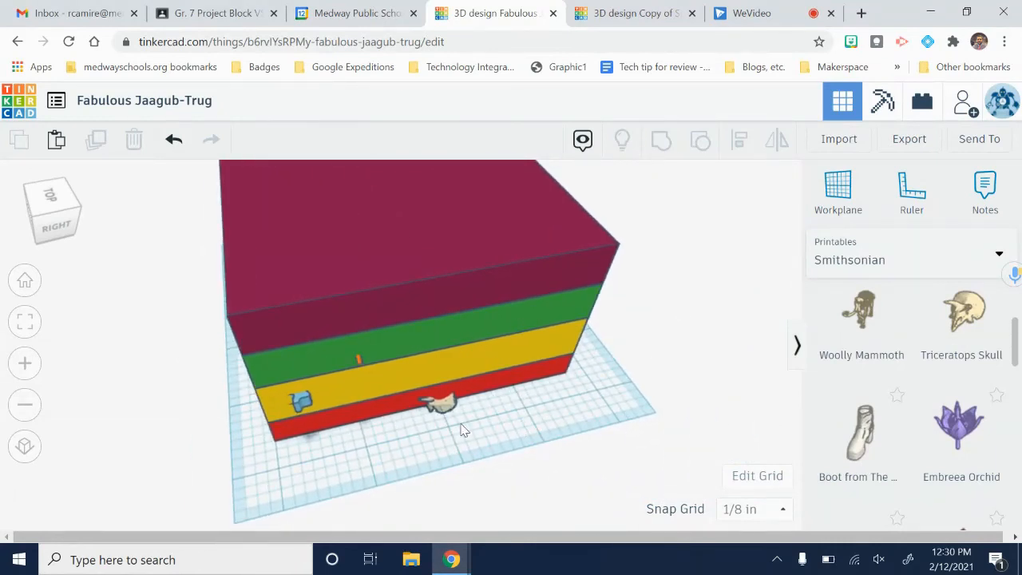
right_click_drag(669, 328, 547, 383)
middle_click_drag(344, 382, 142, 296)
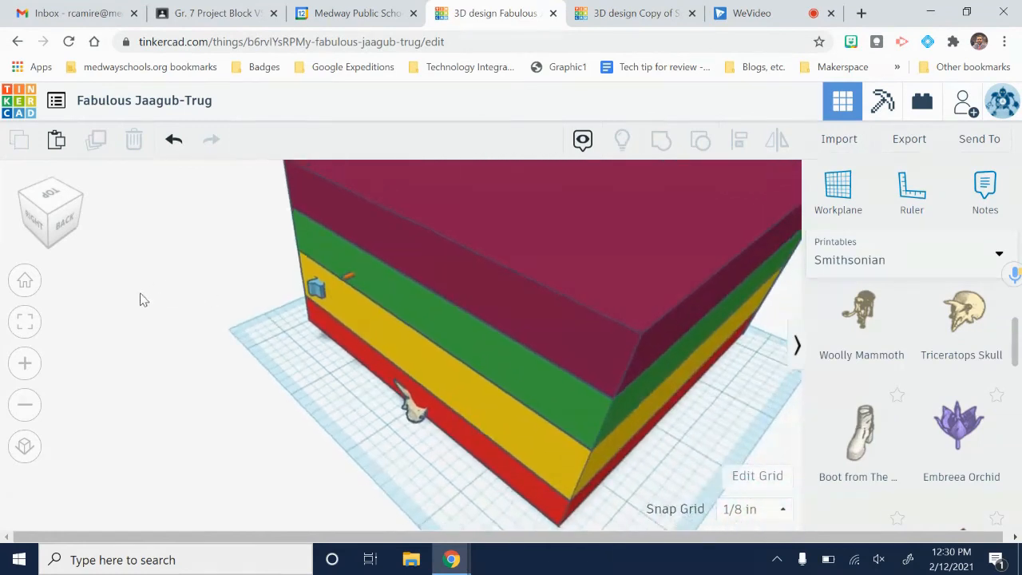
Step: Duplicate the maroon top layer, move the copy out over the block's side and recolour it navy blue
left_click(599, 305)
scroll(600, 284, "down", 5)
key("Delete")
left_click(599, 284)
left_click_drag(675, 242, 695, 352)
left_click(603, 205)
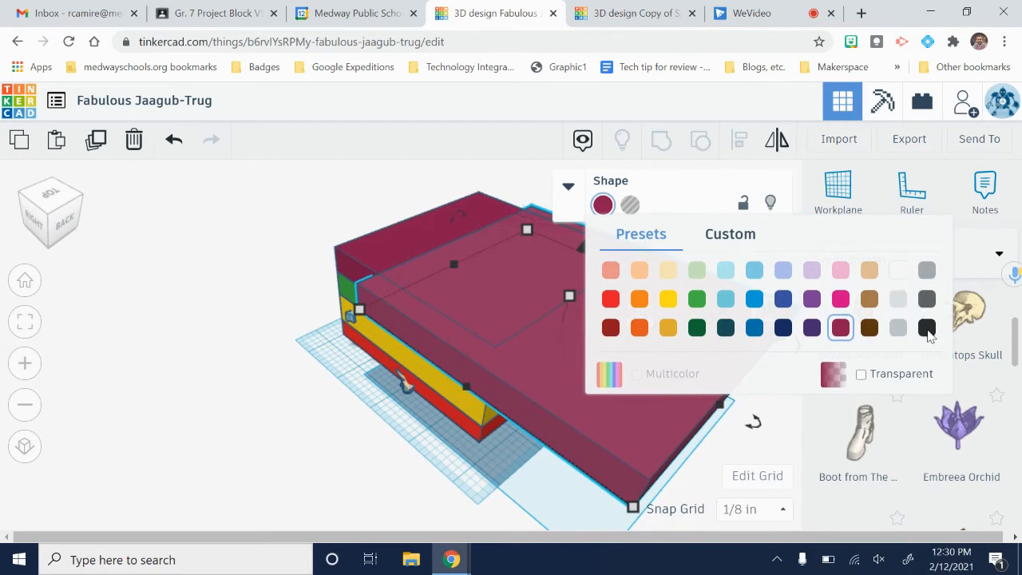
left_click(782, 328)
left_click_drag(655, 389, 583, 401)
scroll(459, 219, "up", 3)
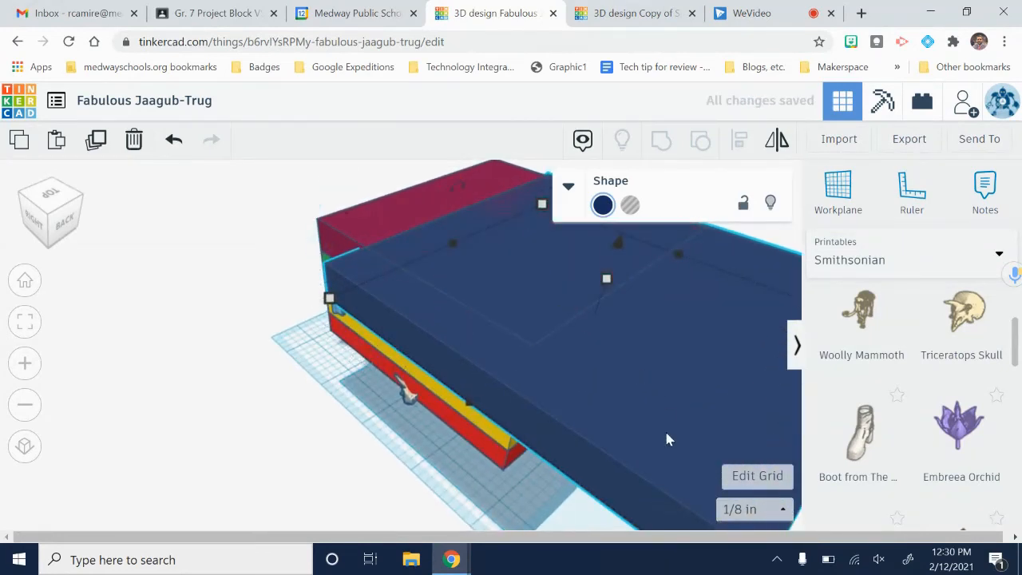
scroll(242, 355, "down", 3)
mouse_move(314, 392)
right_mouse_down()
mouse_move(295, 381)
mouse_move(321, 383)
right_mouse_up()
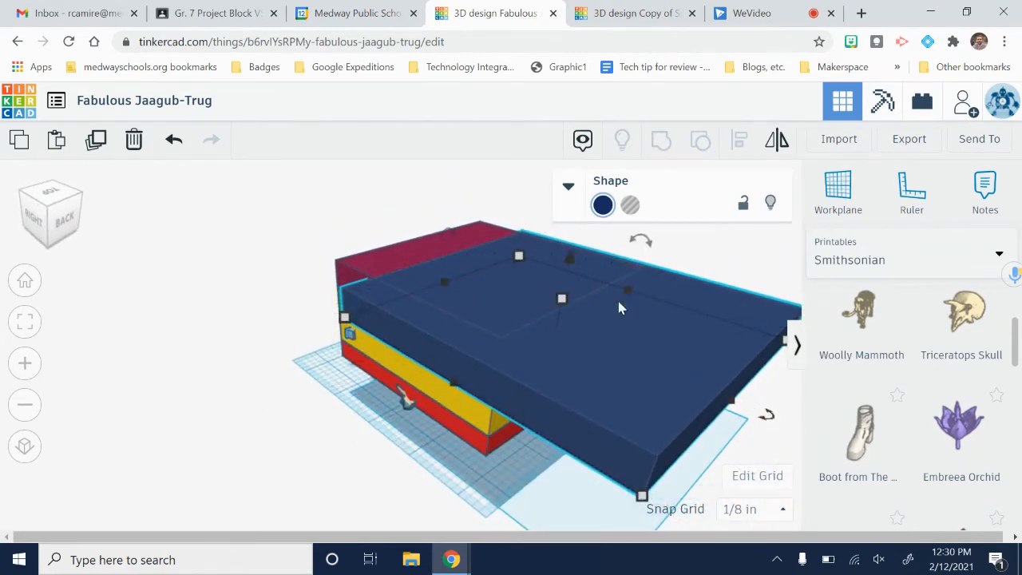
Step: Tilt the navy slab steeply and position it so that it cuts diagonally through the block's end
mouse_move(641, 244)
mouse_move(641, 240)
left_mouse_down()
mouse_move(611, 238)
mouse_move(635, 240)
left_mouse_up()
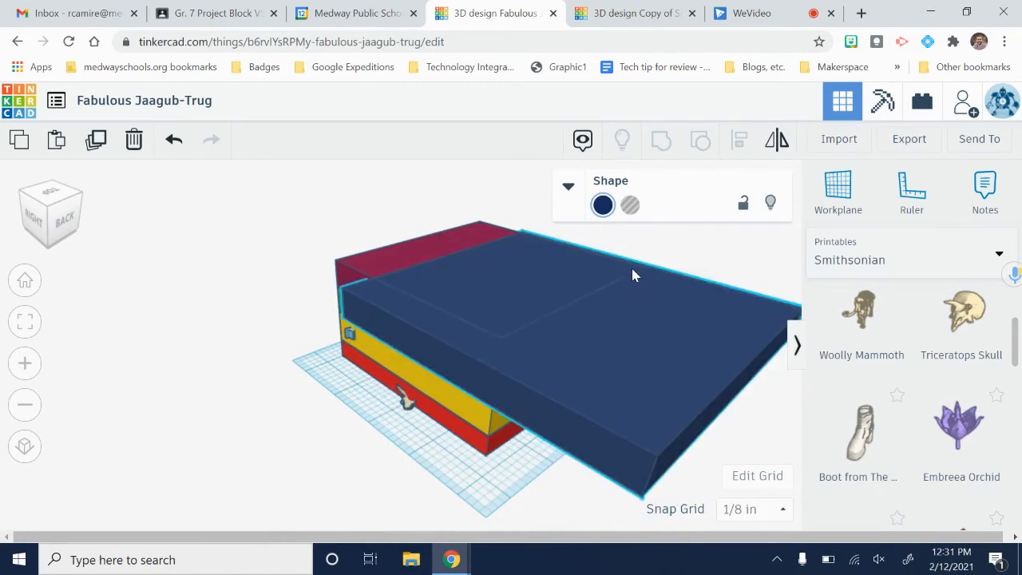
left_click_drag(645, 240, 603, 249)
left_click_drag(600, 250, 604, 251)
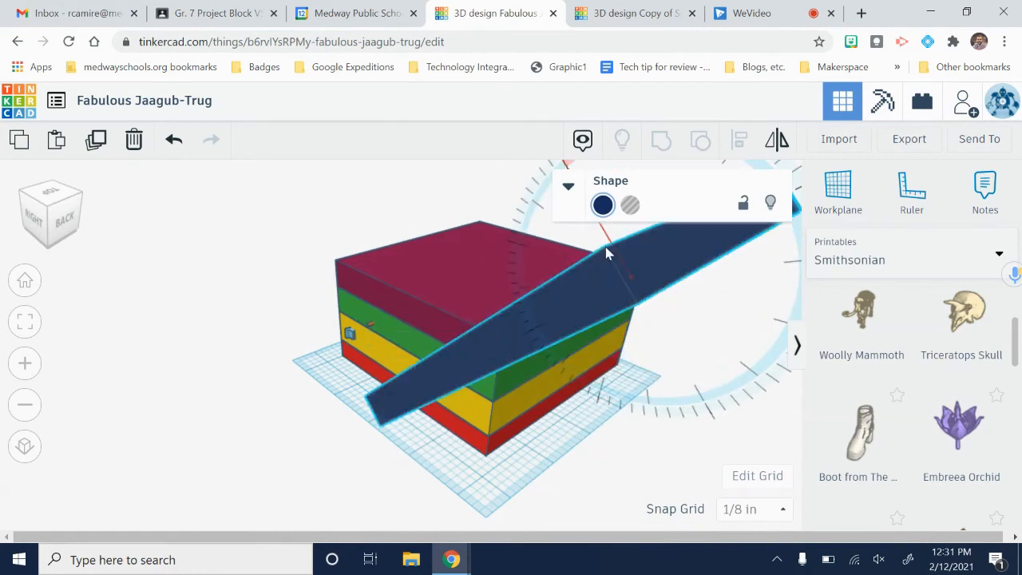
right_click_drag(257, 372, 394, 353)
left_click_drag(667, 365, 663, 365)
left_click(523, 291)
left_click_drag(523, 291, 547, 303)
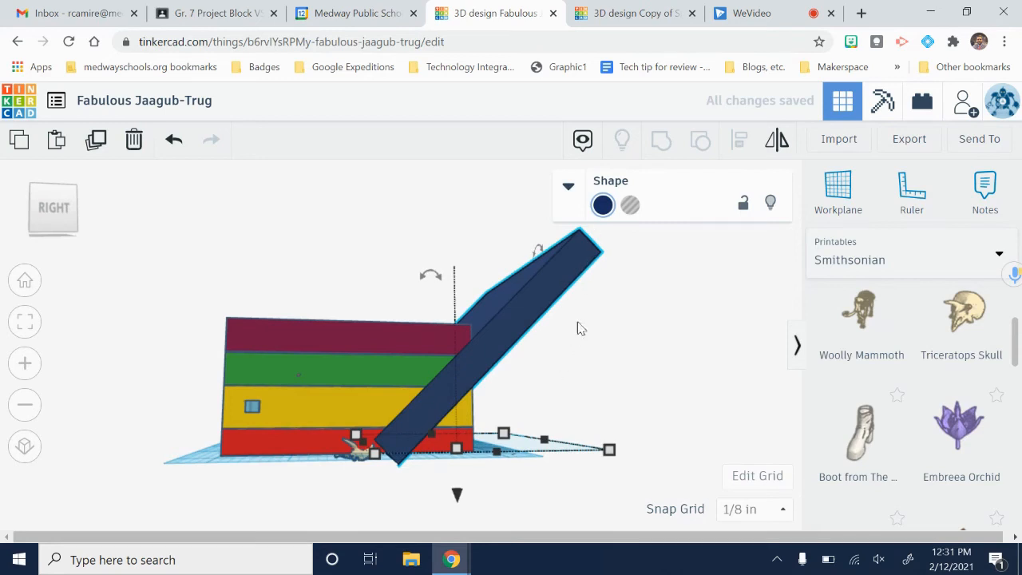
mouse_move(542, 444)
left_mouse_down()
mouse_move(501, 444)
mouse_move(529, 452)
mouse_move(500, 481)
mouse_move(538, 458)
mouse_move(547, 465)
mouse_move(551, 453)
left_mouse_up()
Step: Paste a copy of the tilted slab, set it against the navy one and colour it yellow
key("ctrl+v")
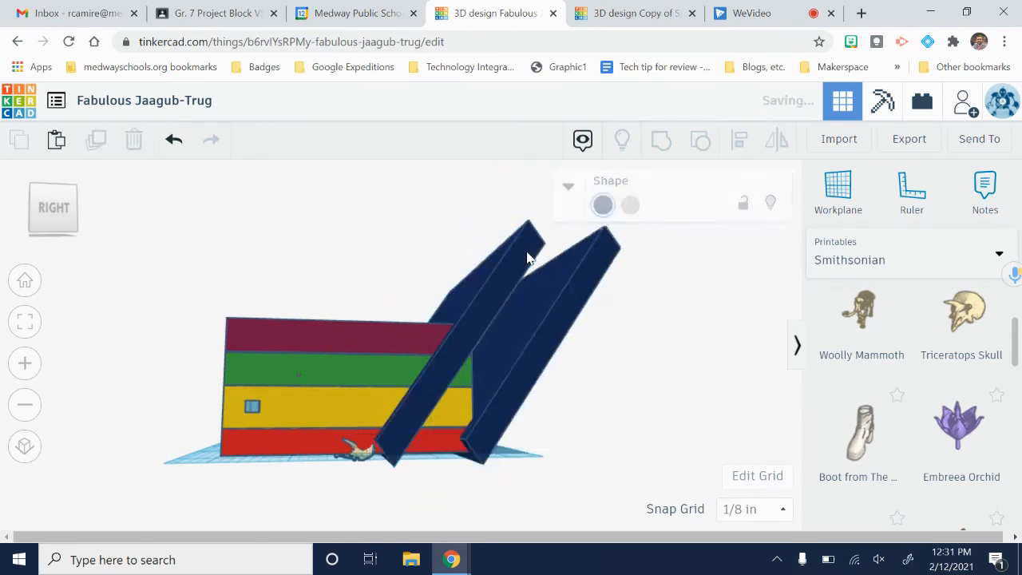
left_click_drag(575, 303, 551, 289)
right_click_drag(631, 316, 587, 323)
mouse_move(522, 331)
left_mouse_down()
mouse_move(527, 312)
mouse_move(512, 334)
mouse_move(523, 314)
mouse_move(523, 323)
left_mouse_up()
left_click(608, 205)
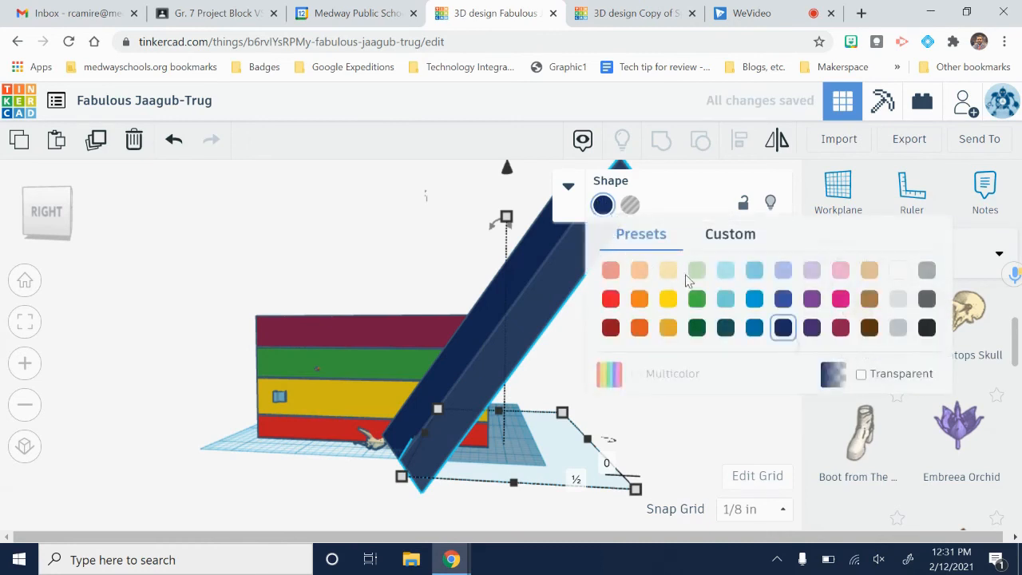
left_click(668, 298)
left_click(543, 346)
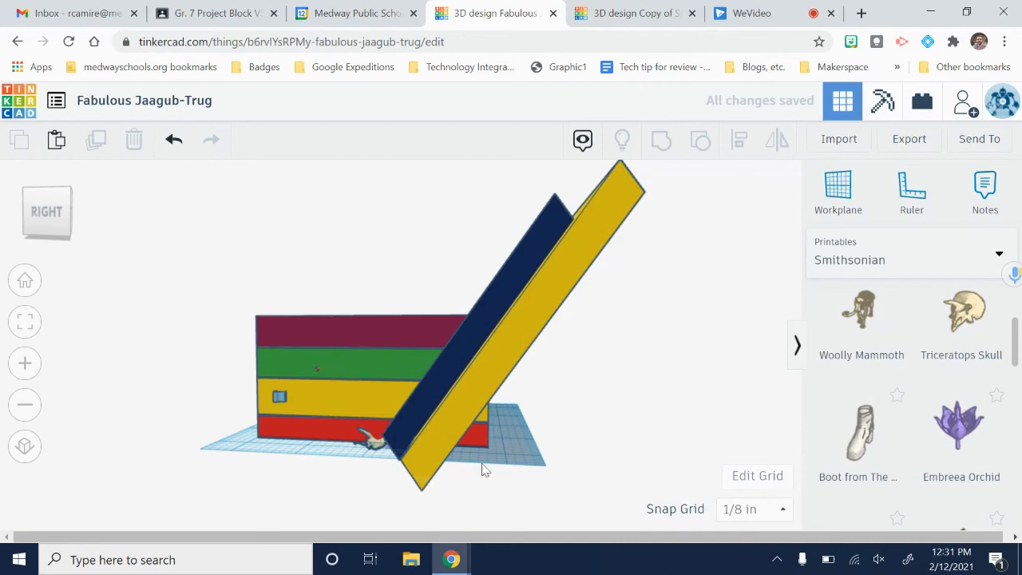
Step: Delete the yellow and the navy tilted slabs
right_click_drag(275, 488, 330, 485)
left_click(513, 354)
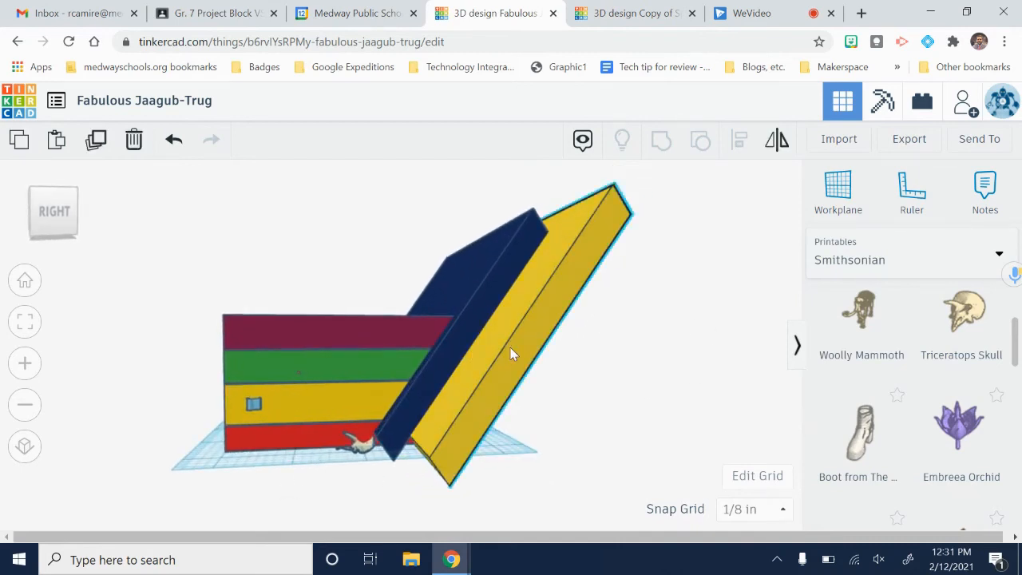
key("Delete")
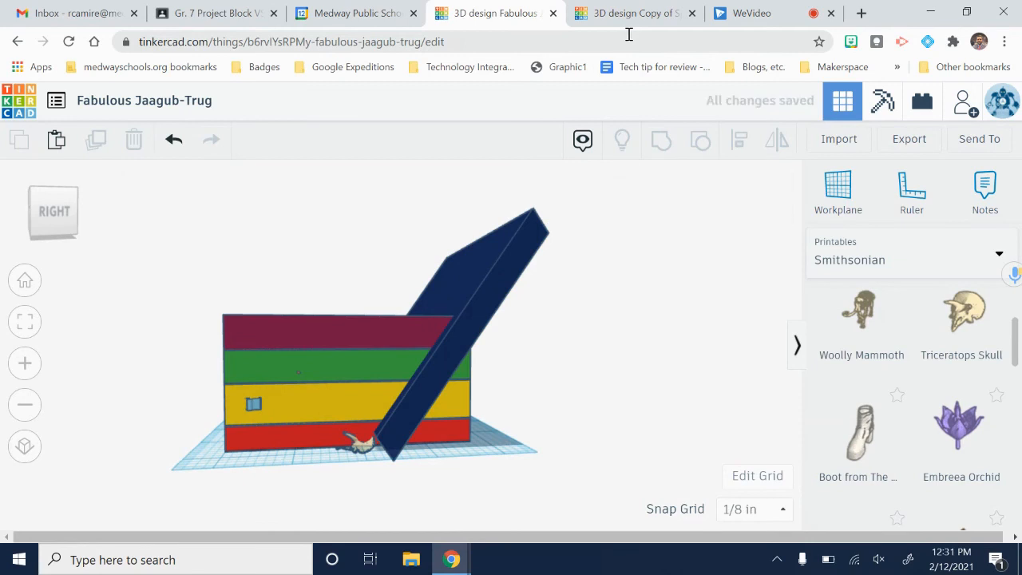
left_click(517, 256)
key("Delete")
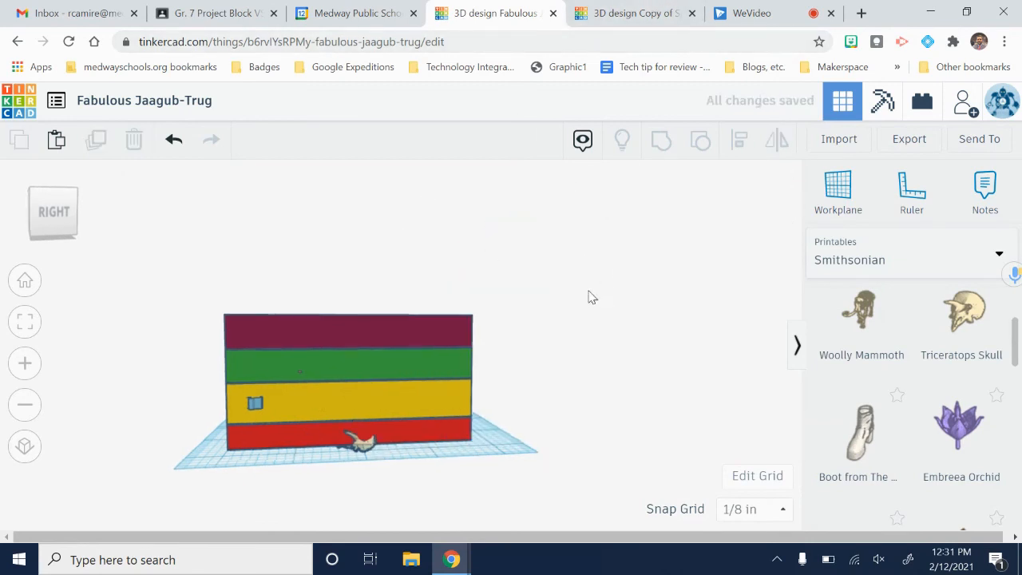
Step: Add a Scribble shape from the Basic Shapes collection to the design
right_click_drag(589, 294, 538, 310)
right_click_drag(677, 379, 447, 184)
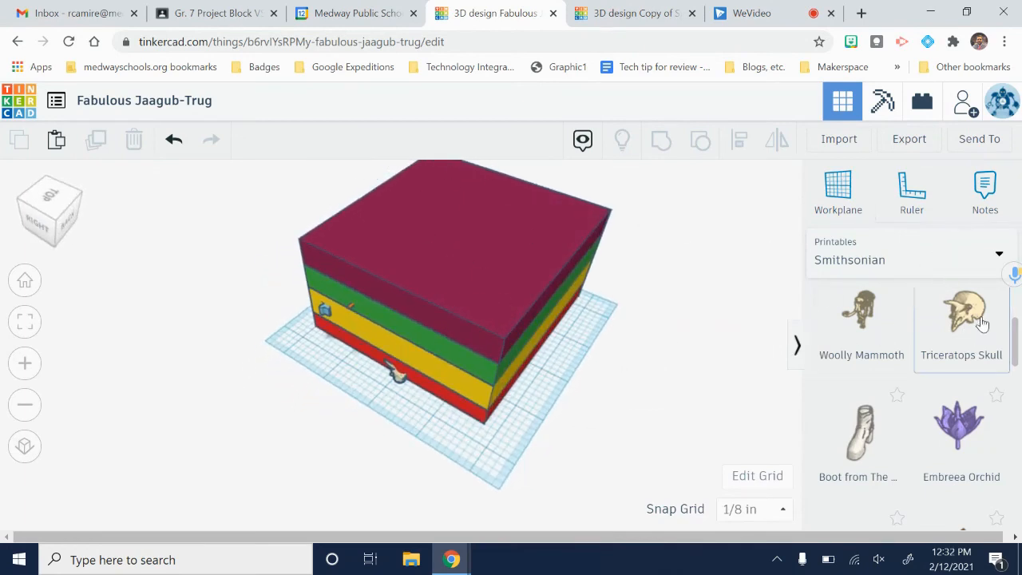
left_click(851, 257)
left_click(846, 318)
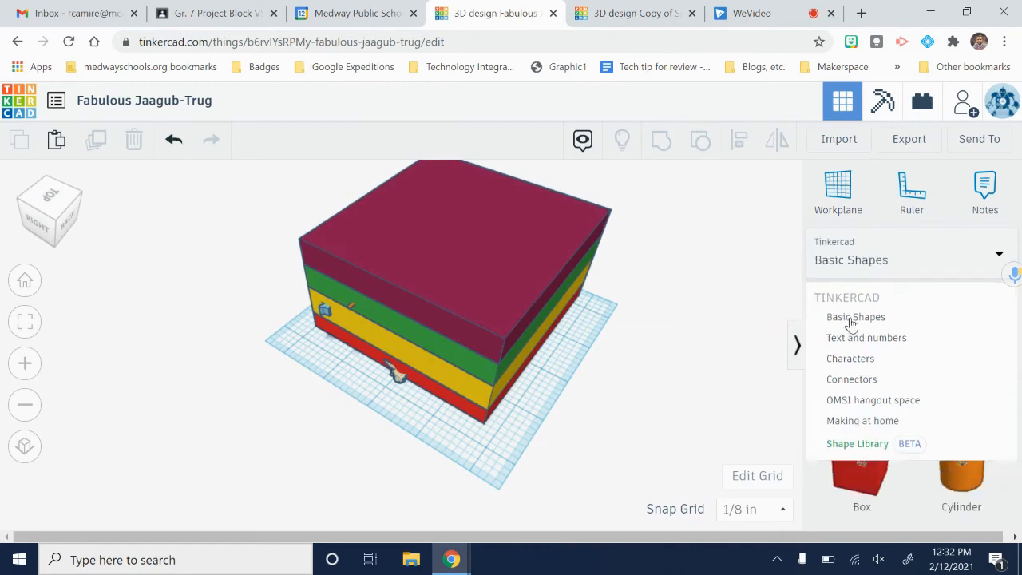
scroll(950, 343, "down", 5)
scroll(970, 343, "up", 2)
mouse_move(967, 347)
left_mouse_down()
mouse_move(648, 319)
mouse_move(646, 355)
left_mouse_up()
Step: Draw an irregular filled blob with the scribble's closed-shape tool, extend its upper end and finish the scribble
mouse_move(559, 152)
left_mouse_down()
mouse_move(482, 171)
mouse_move(359, 376)
mouse_move(507, 399)
mouse_move(558, 335)
mouse_move(565, 250)
mouse_move(615, 176)
mouse_move(611, 164)
left_mouse_up()
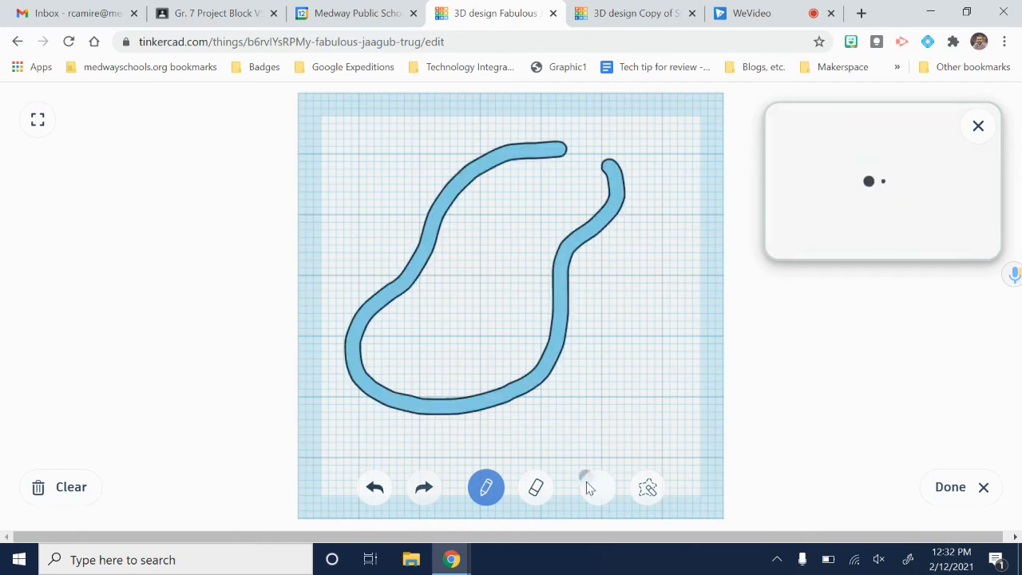
left_click(374, 487)
left_click(598, 489)
mouse_move(473, 214)
left_mouse_down()
mouse_move(417, 392)
mouse_move(633, 395)
mouse_move(639, 158)
left_mouse_up()
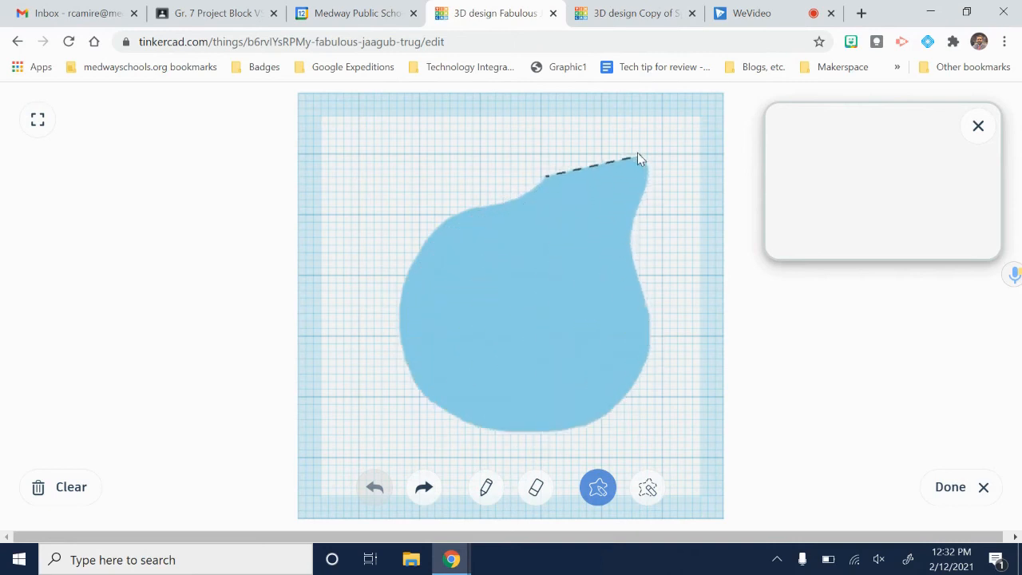
mouse_move(577, 136)
left_mouse_down()
mouse_move(464, 196)
mouse_move(454, 219)
left_mouse_up()
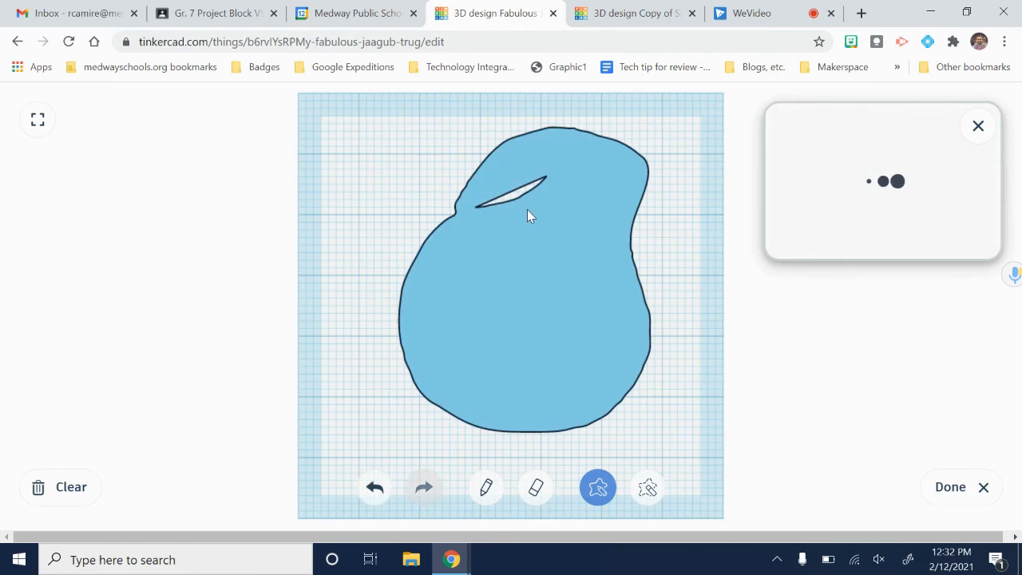
left_click(978, 486)
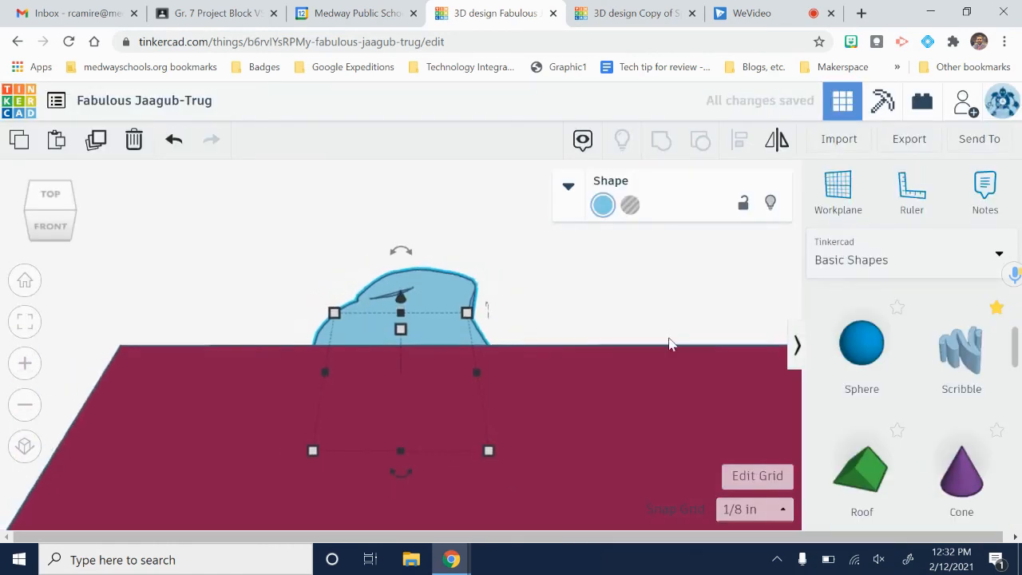
Step: Enlarge the scribble blob beside the block in footprint and height until it is roughly as tall as the block
right_click_drag(646, 322, 356, 312)
scroll(376, 307, "down", 2)
left_click(395, 304)
scroll(438, 378, "down", 5)
scroll(510, 403, "up", 3)
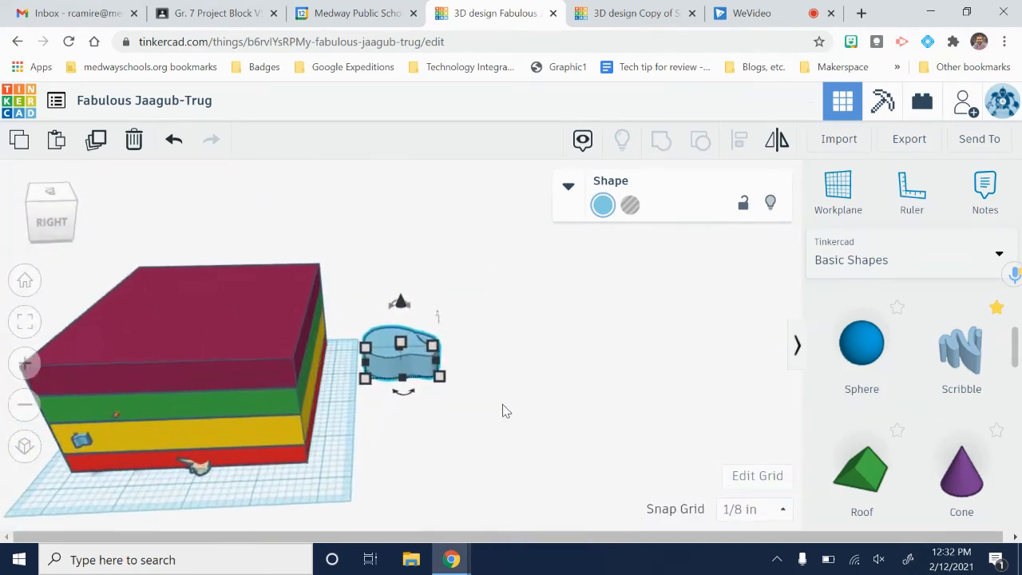
left_click_drag(445, 380, 622, 495)
left_click_drag(528, 344, 582, 271)
left_click_drag(517, 326, 523, 269)
Step: Move the blob so it overlaps the block's end through all layers, match the block's height and narrow it to 4 in
left_click_drag(521, 391, 381, 412)
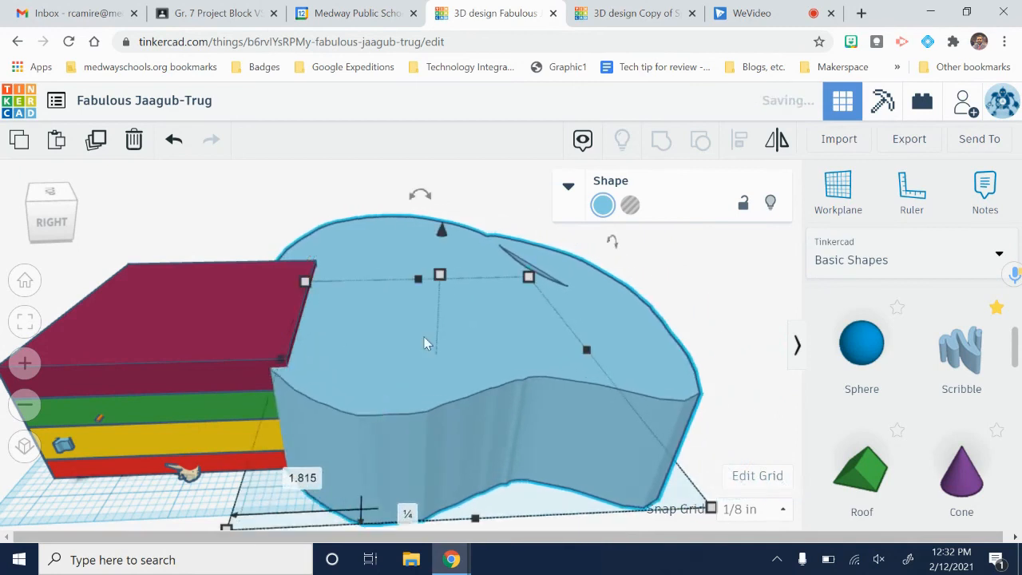
left_click_drag(441, 275, 440, 267)
left_click_drag(463, 376, 321, 355)
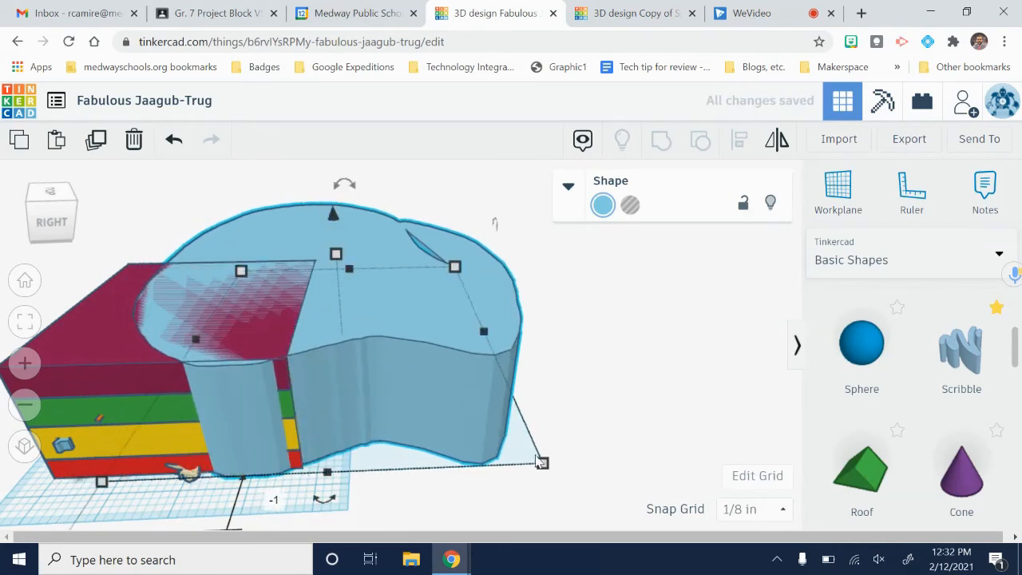
left_click_drag(543, 463, 366, 460)
left_click_drag(327, 324, 382, 315)
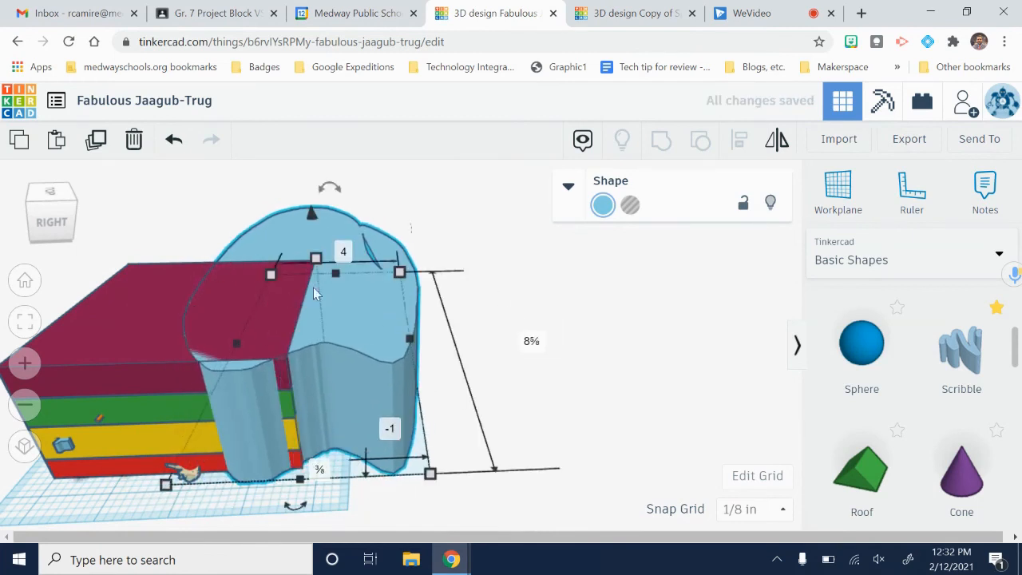
Step: Turn the scribble blob overlapping the block's end into a hole
left_click(630, 206)
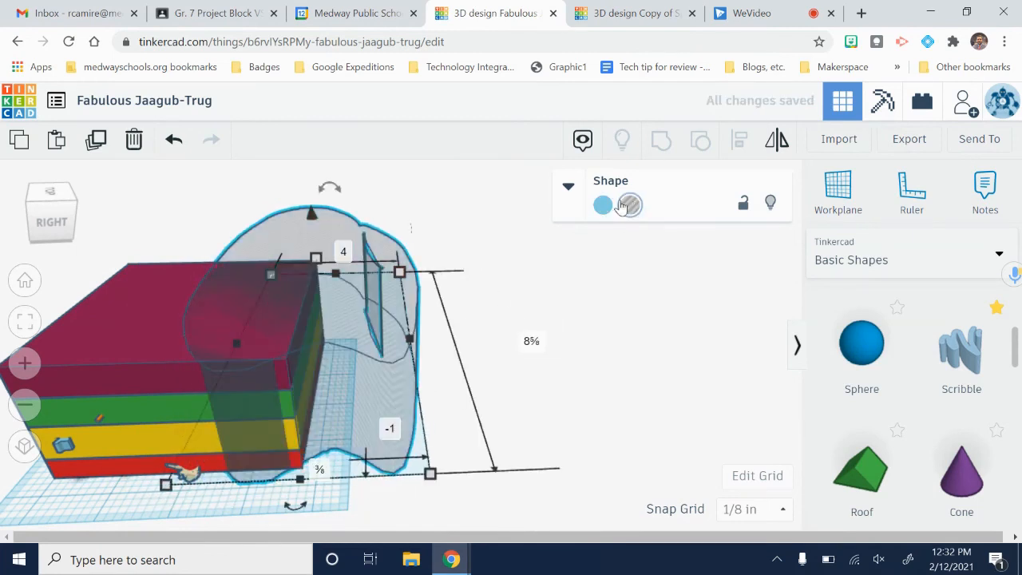
left_click(604, 205)
left_click(629, 206)
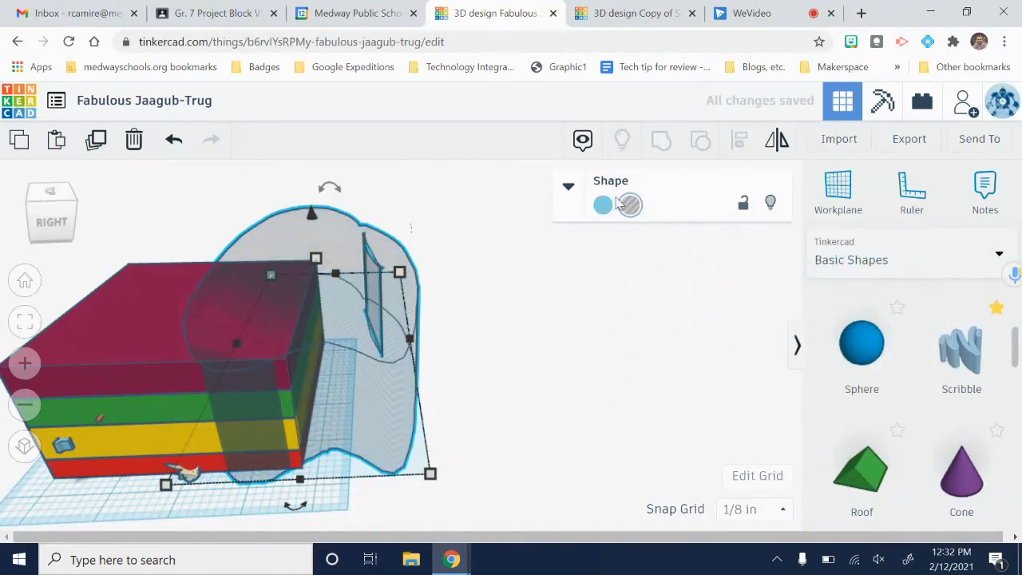
left_click(570, 190)
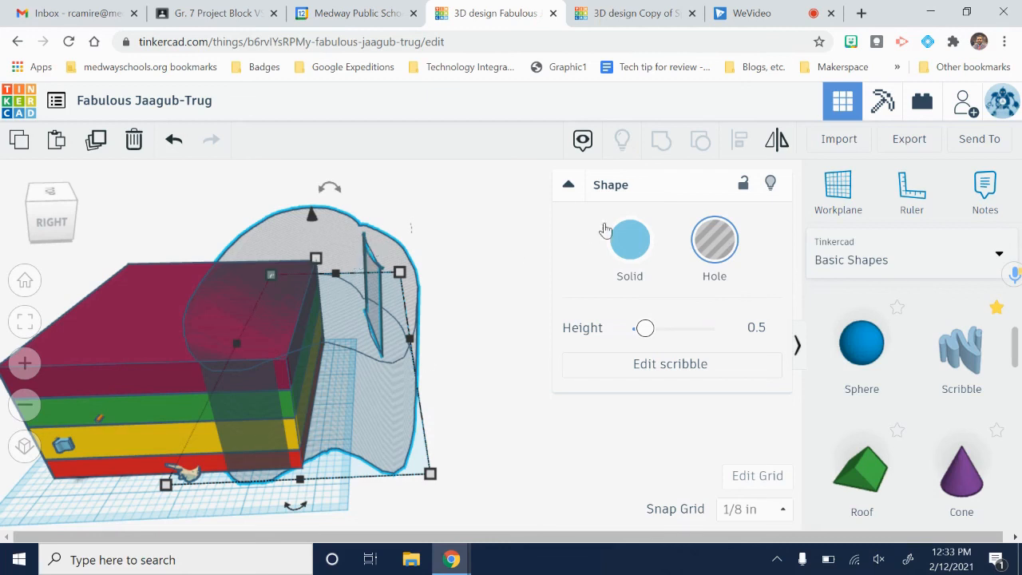
left_click(643, 236)
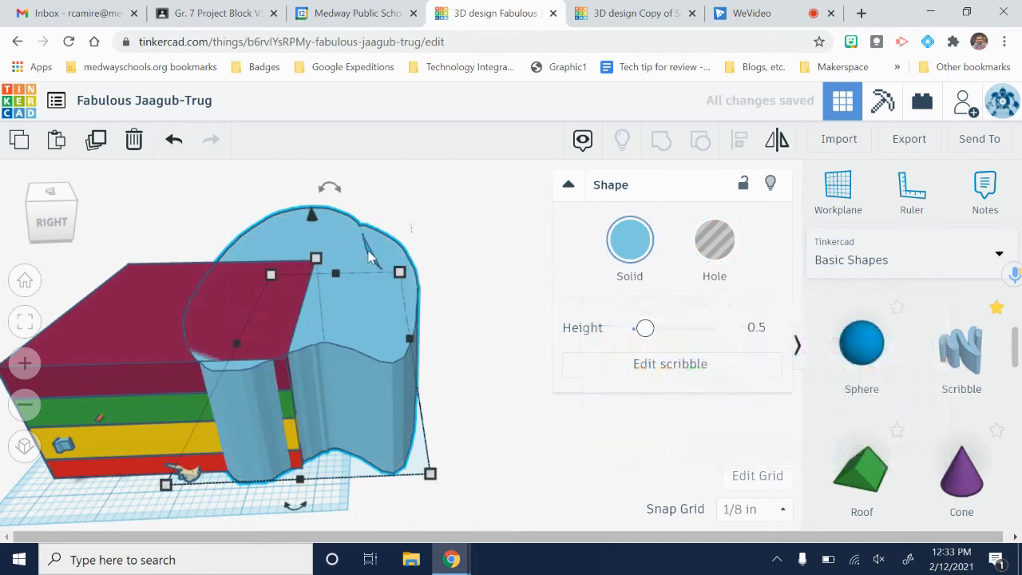
left_click(722, 246)
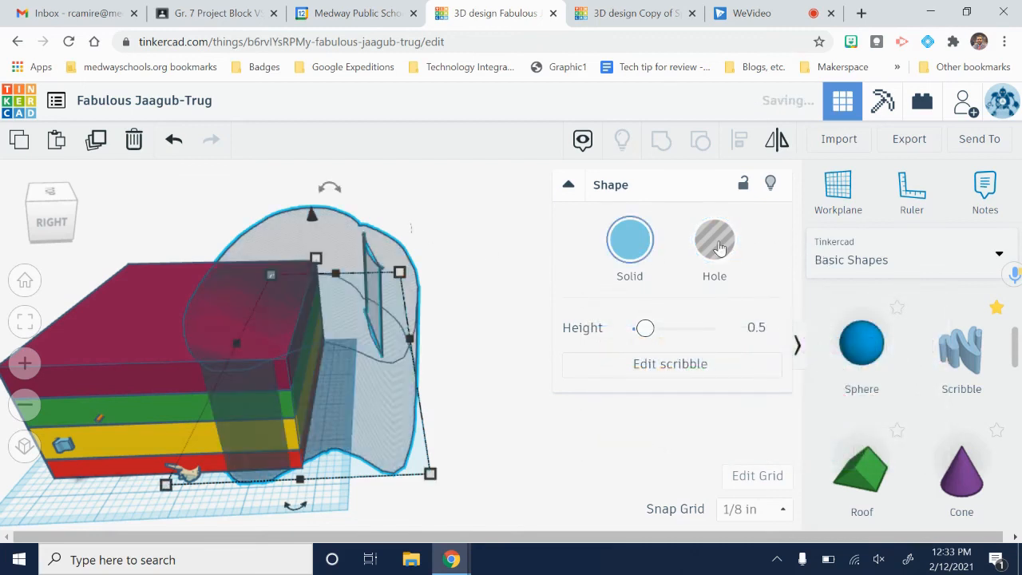
left_click(493, 399)
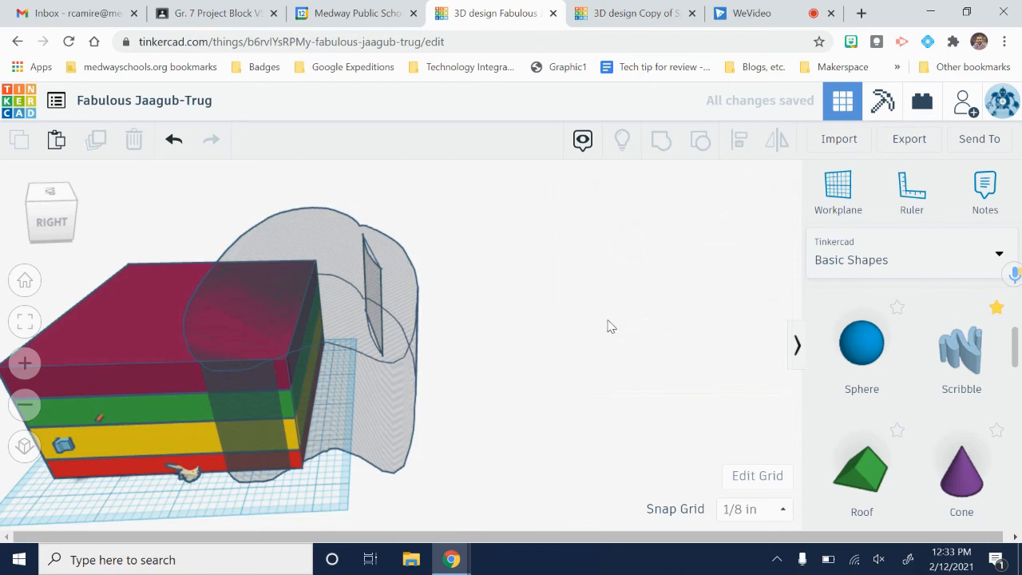
Step: Group the block's upper layers with the overlapping blob hole to carve the eroded shape out of the block's end
scroll(549, 323, "down", 3)
left_click(245, 314)
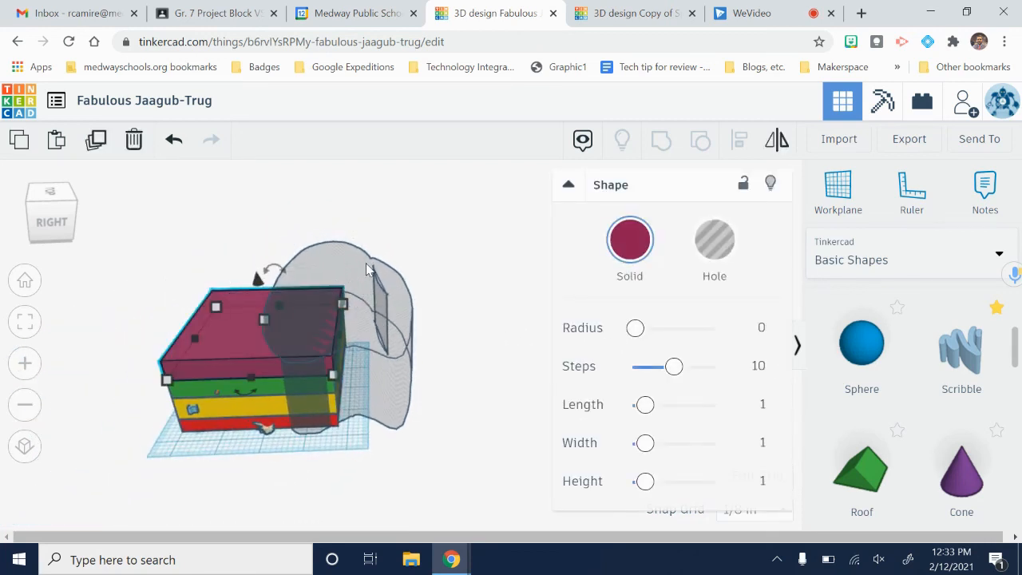
left_click(440, 264)
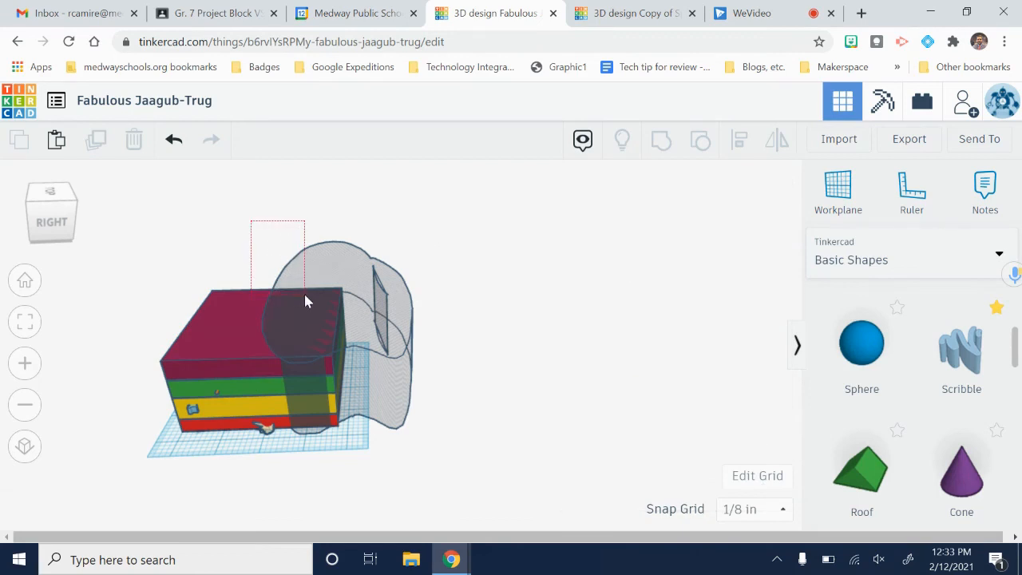
left_click_drag(250, 220, 305, 301)
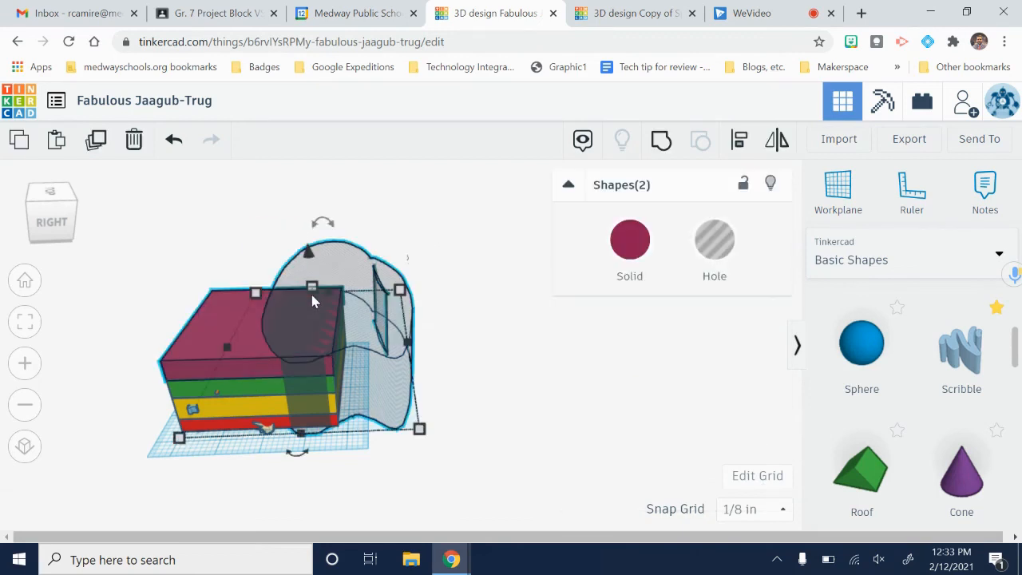
left_click(660, 139)
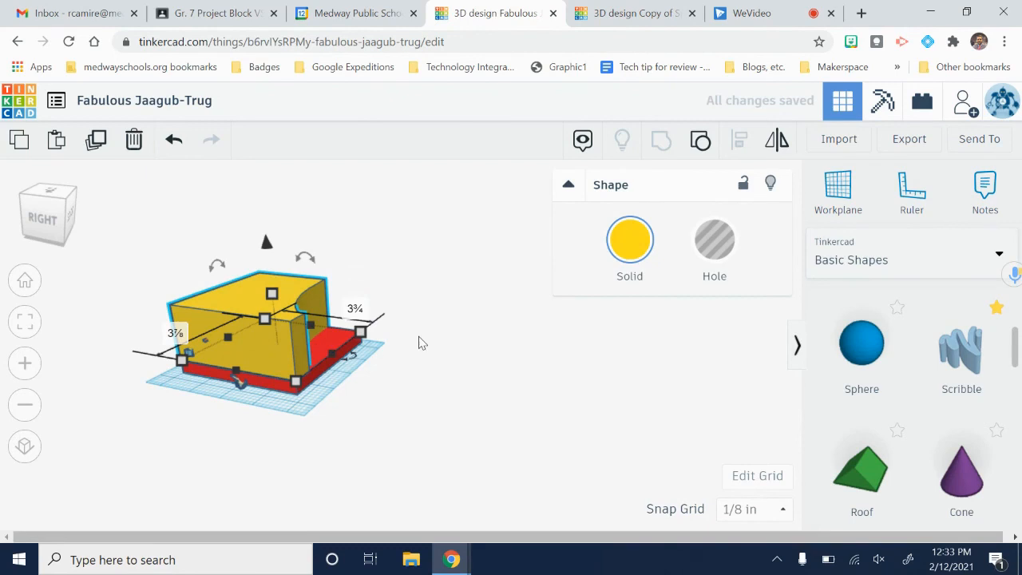
left_click(453, 361)
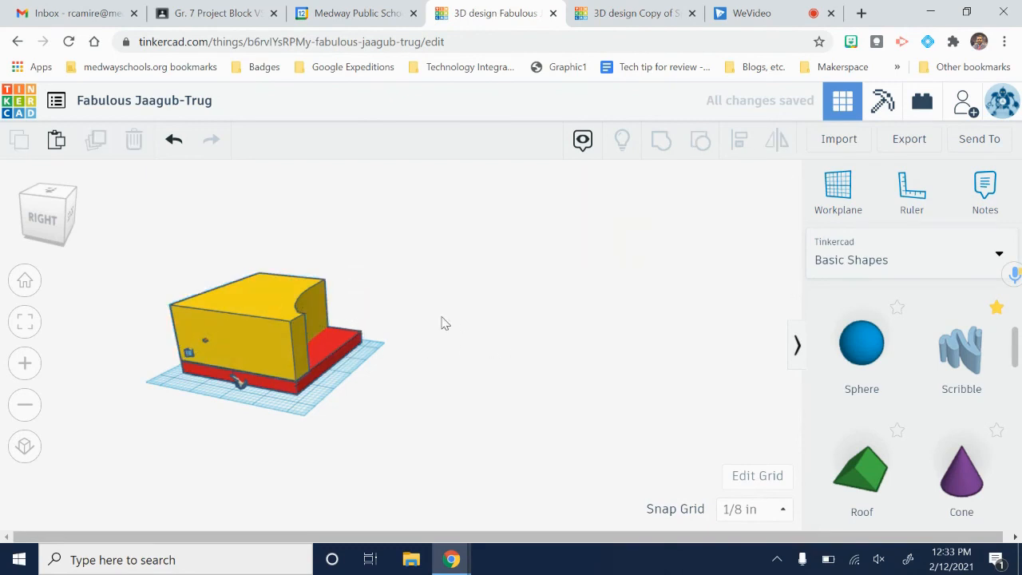
right_click_drag(470, 283, 550, 330)
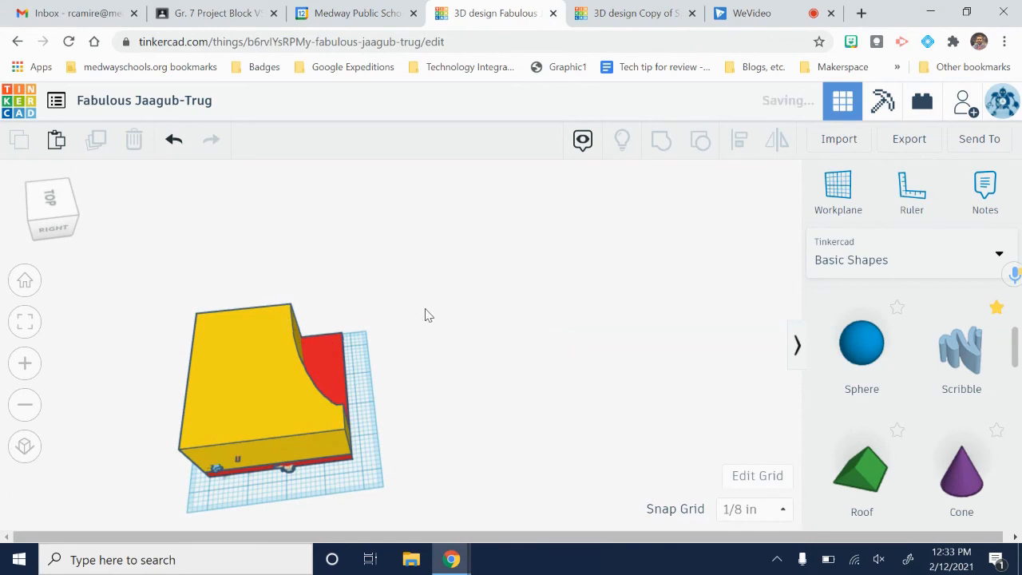
Step: Paste a solid copy of the scribble blob and place it in the carved gap at the block's end
key("ctrl+v")
mouse_move(432, 317)
left_mouse_down()
mouse_move(383, 305)
mouse_move(387, 296)
mouse_move(382, 307)
left_mouse_up()
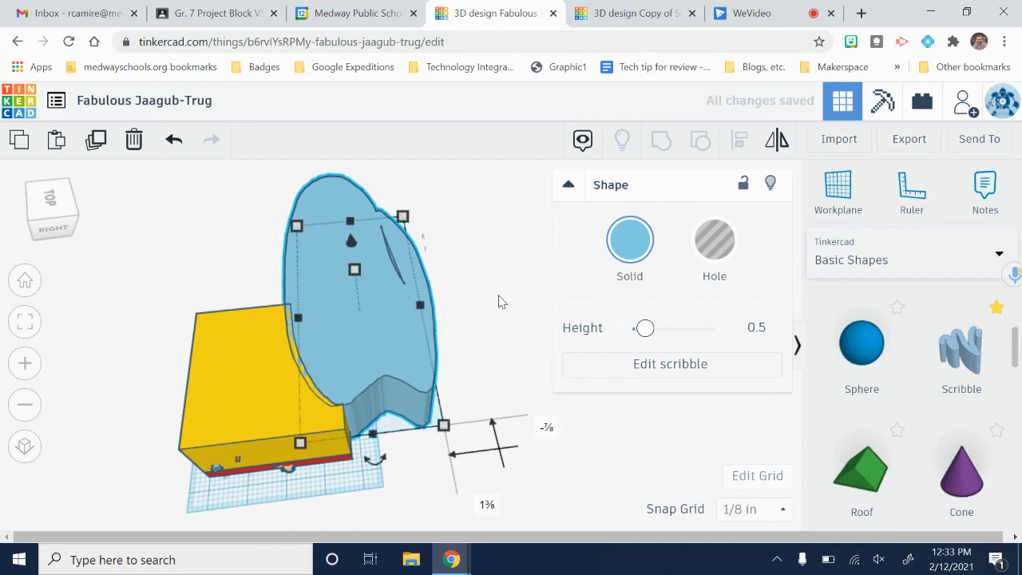
left_click(529, 458)
mouse_move(530, 458)
right_mouse_down()
mouse_move(522, 375)
mouse_move(481, 374)
mouse_move(413, 410)
mouse_move(479, 460)
mouse_move(693, 424)
mouse_move(581, 410)
mouse_move(367, 326)
right_mouse_up()
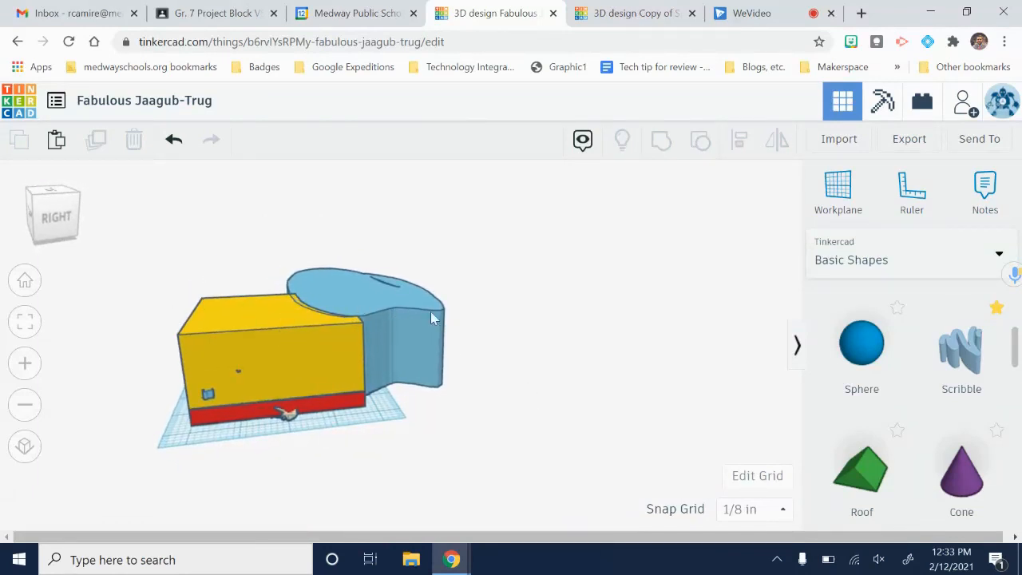
left_click(370, 307)
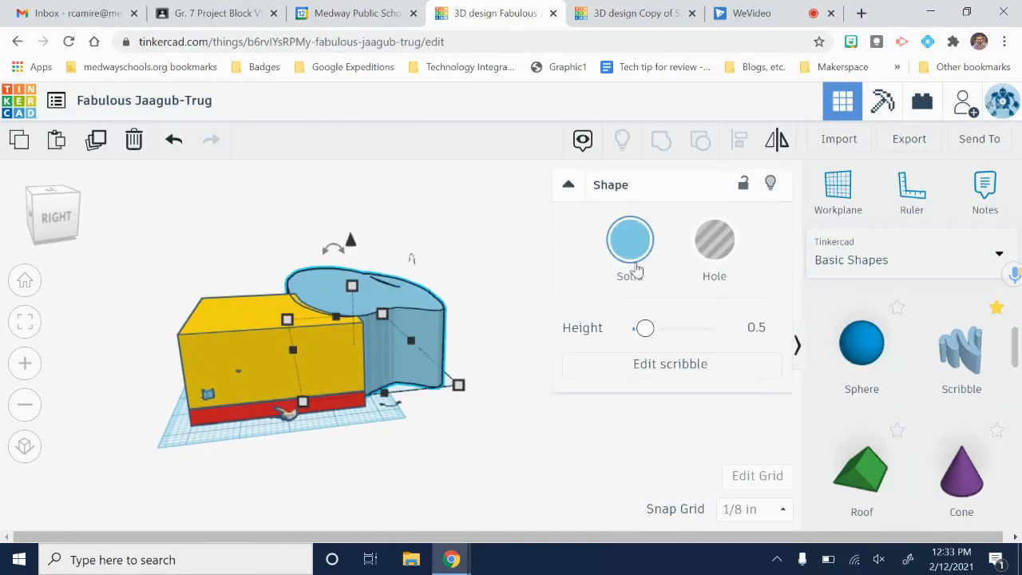
left_click(427, 444)
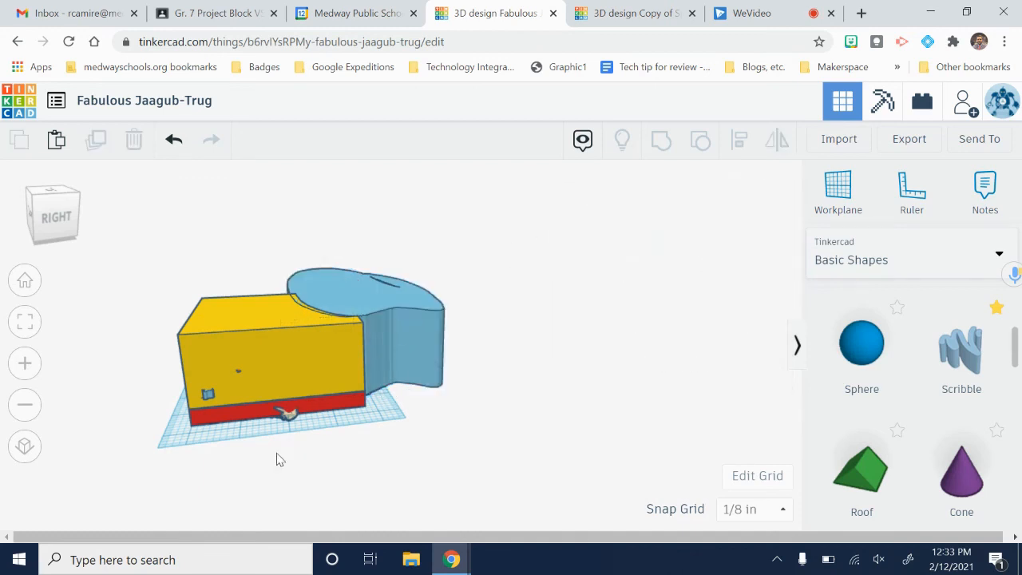
Step: Undo the pasted blob and the carving of the layers, and remove the blob hole beside the block
key("ctrl+z")
key("ctrl+z")
key("ctrl+z")
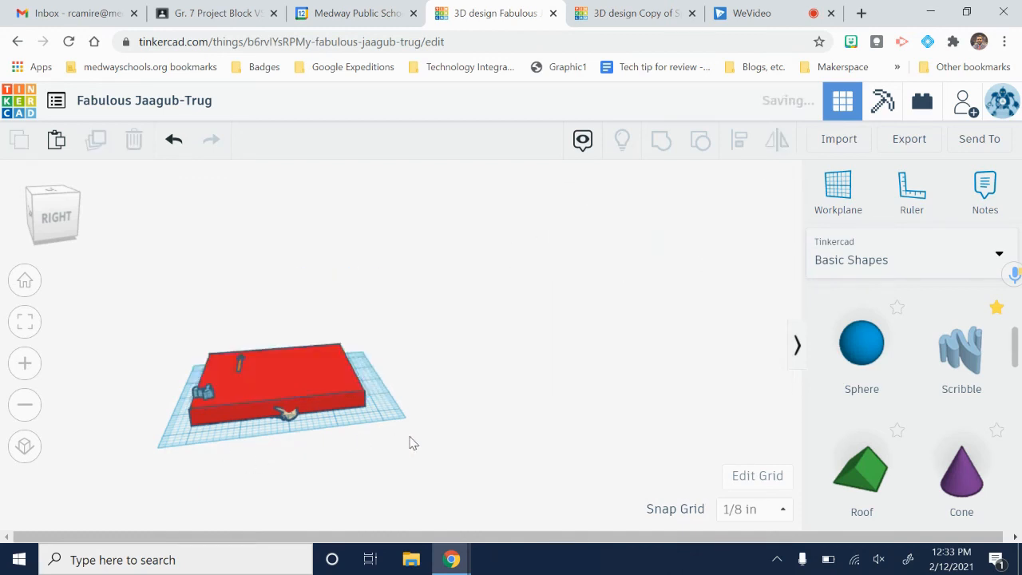
left_click(421, 339)
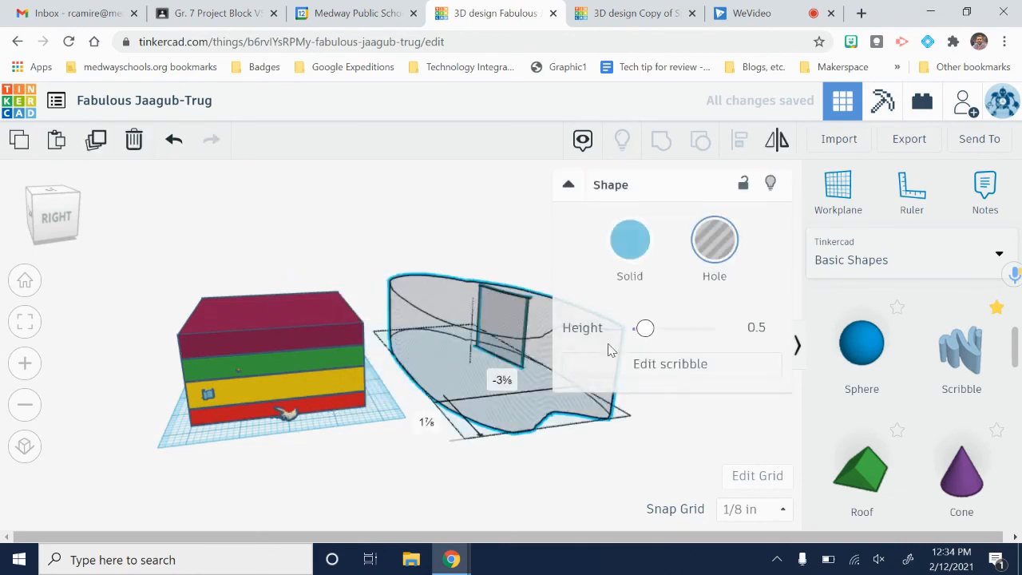
left_click(612, 139)
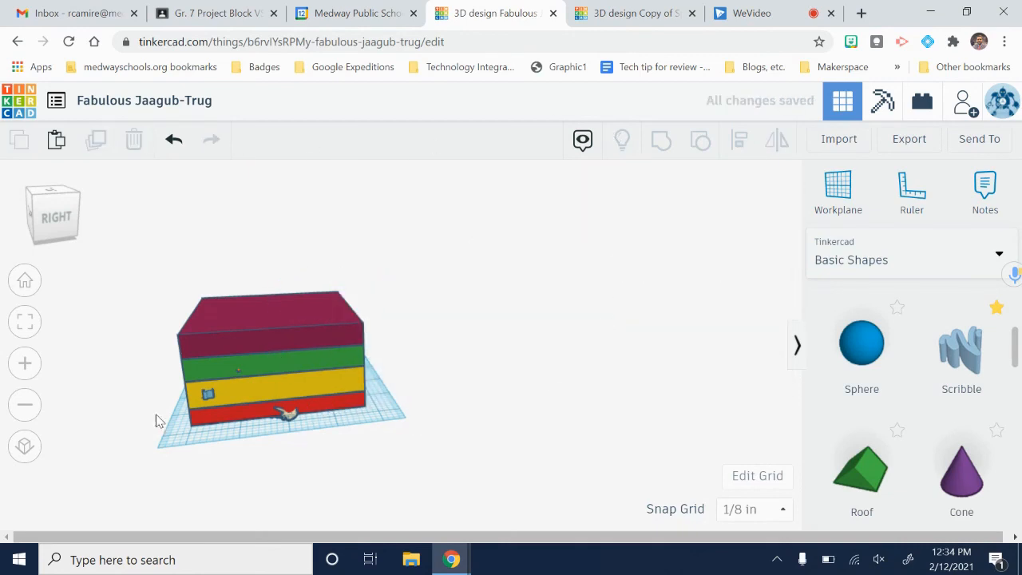
Step: Enlarge the Triceratops skull at the block's base to nearly the block's length, extending out in front of it
right_click_drag(125, 374, 281, 425)
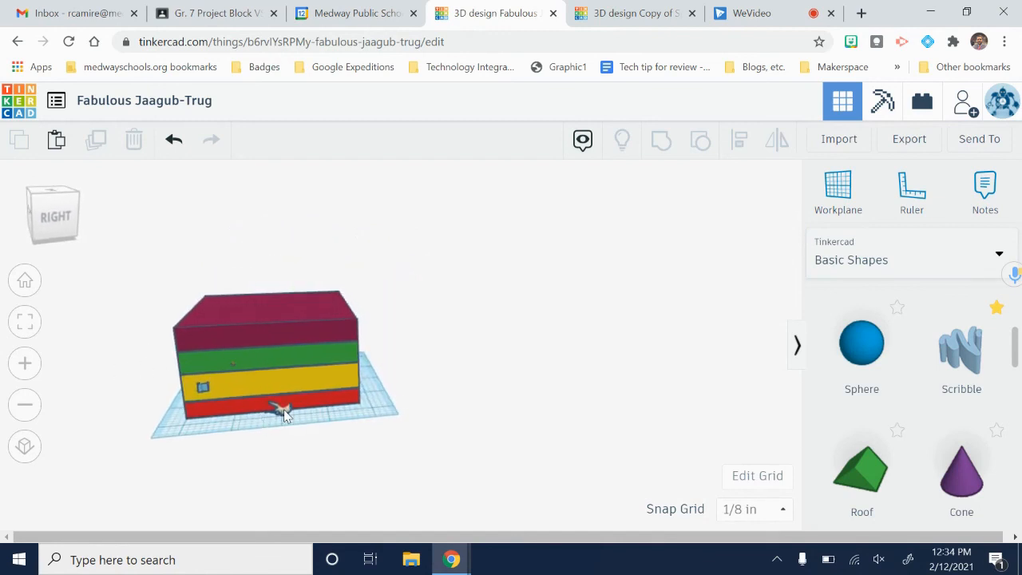
left_click(283, 413)
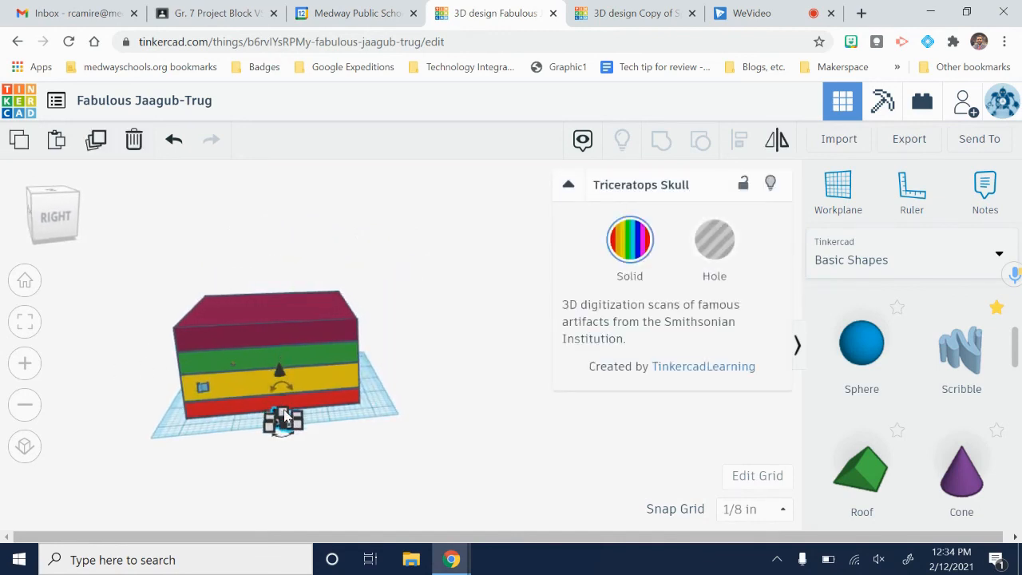
left_click_drag(297, 431, 502, 449)
scroll(495, 439, "up", 3)
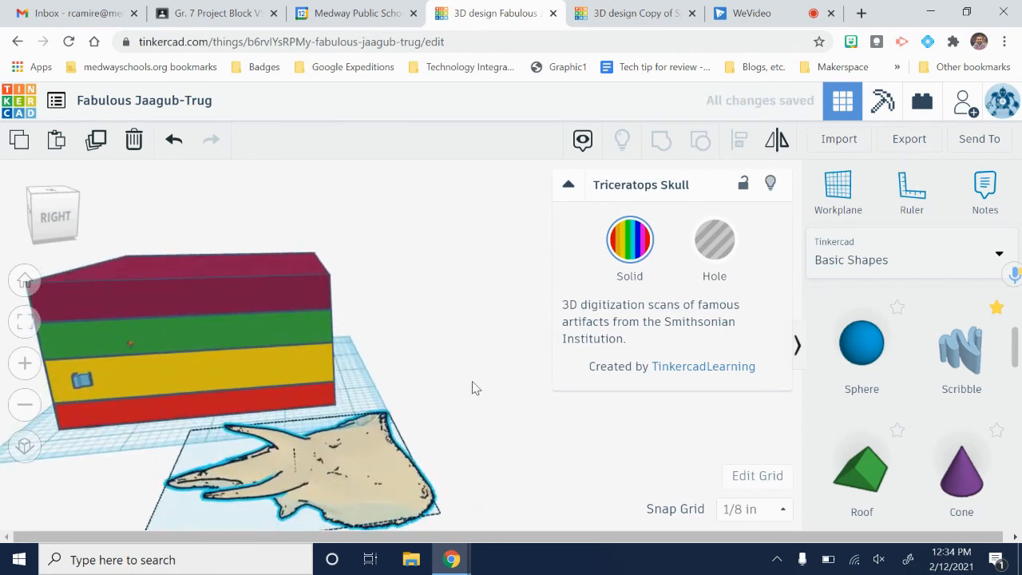
left_click(742, 14)
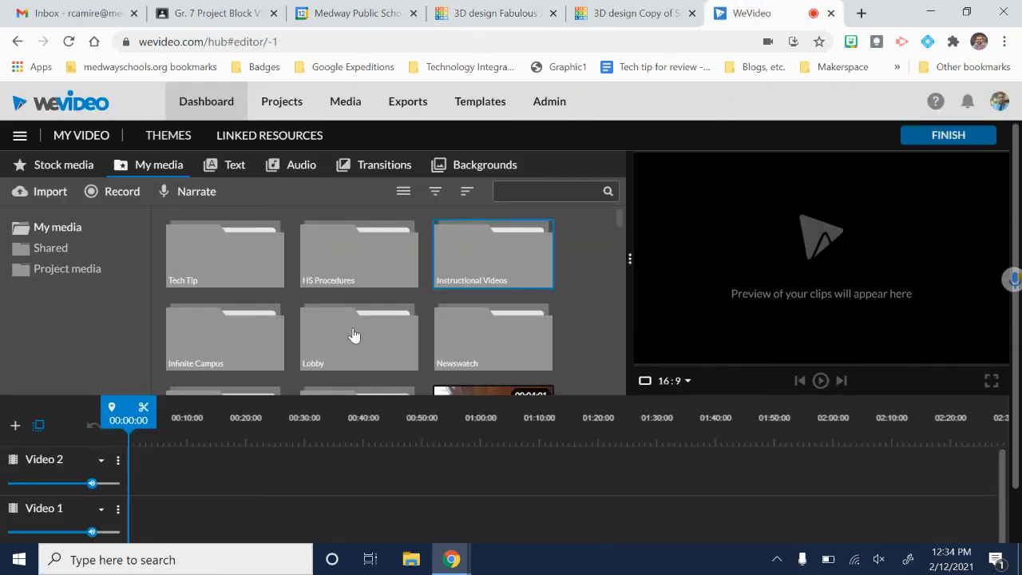
scroll(353, 335, "down", 2)
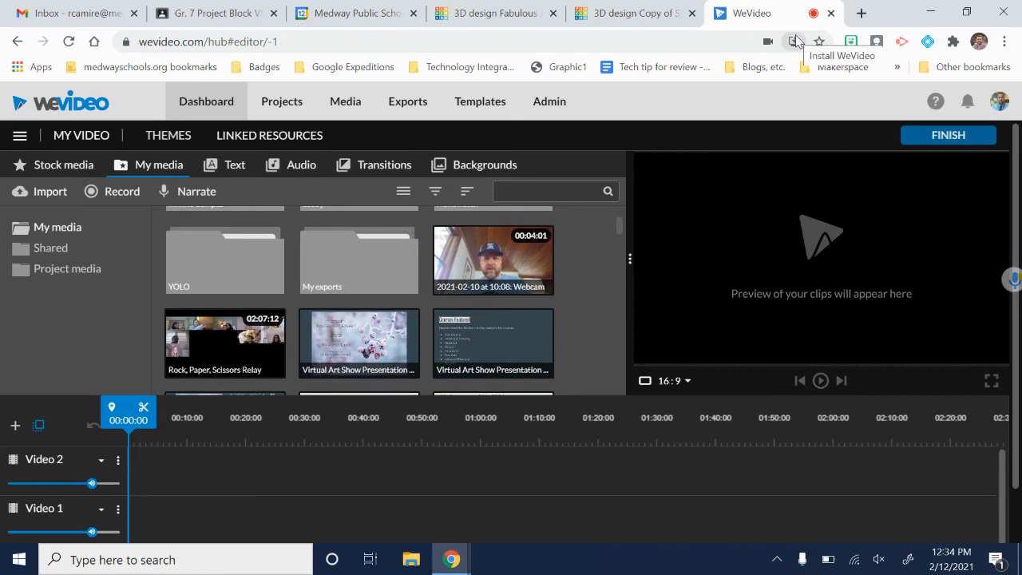
mouse_move(448, 568)
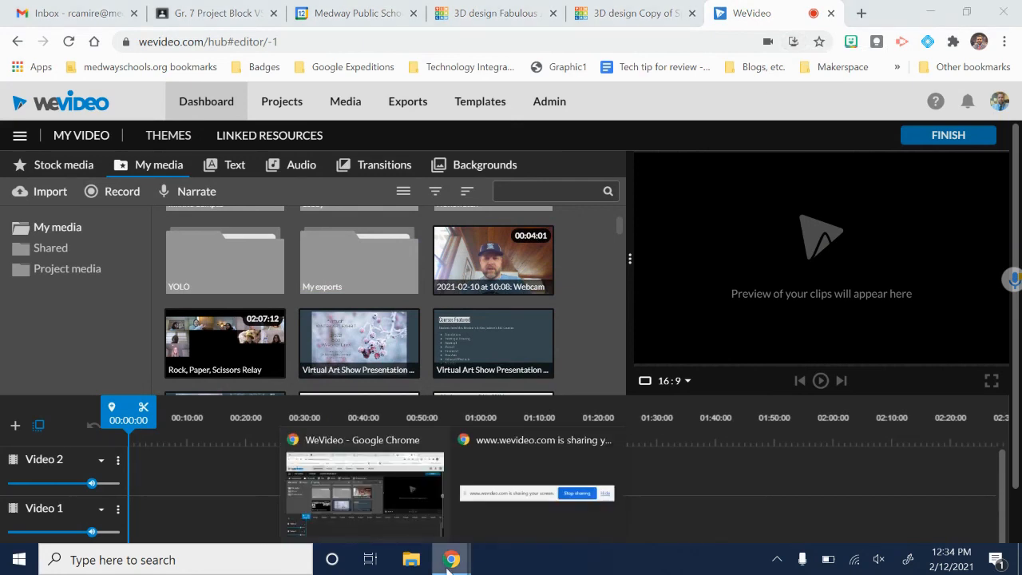